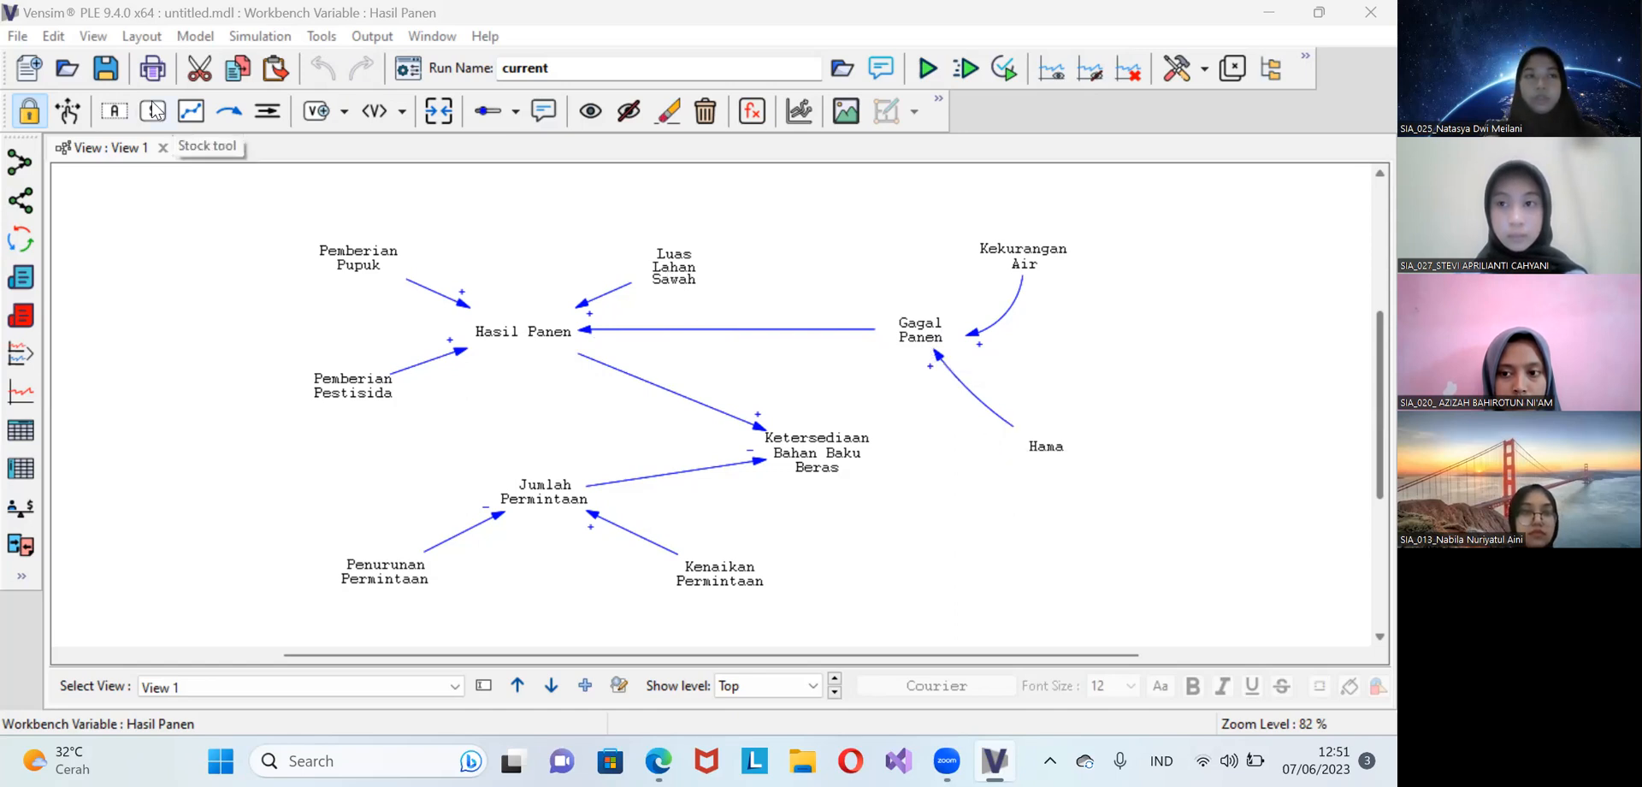
Open the existing Vensim model pds klmpk4 from the user folder
left_click(17, 37)
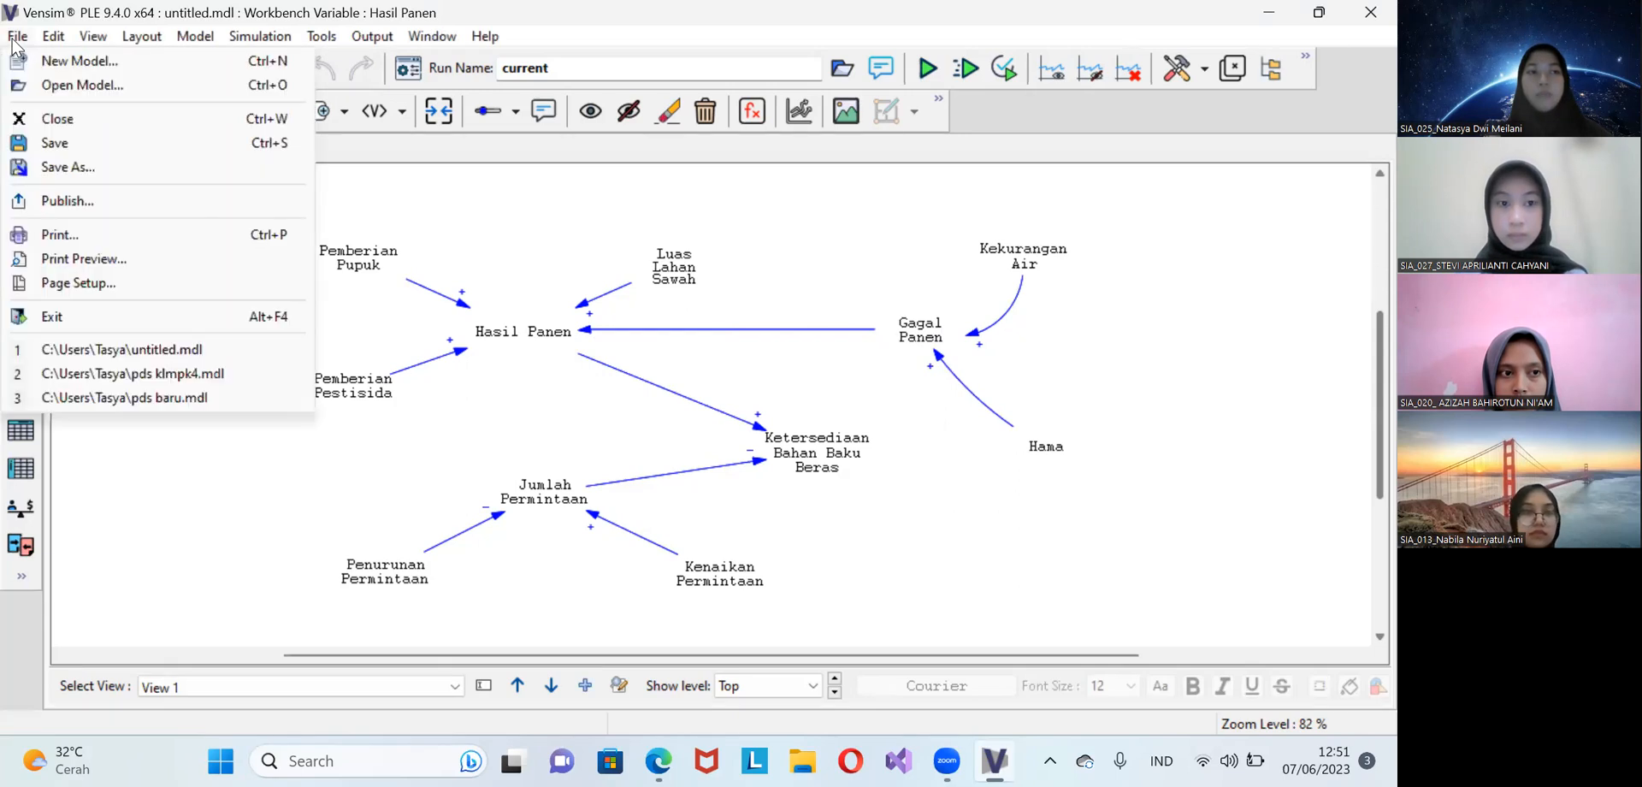
left_click(58, 87)
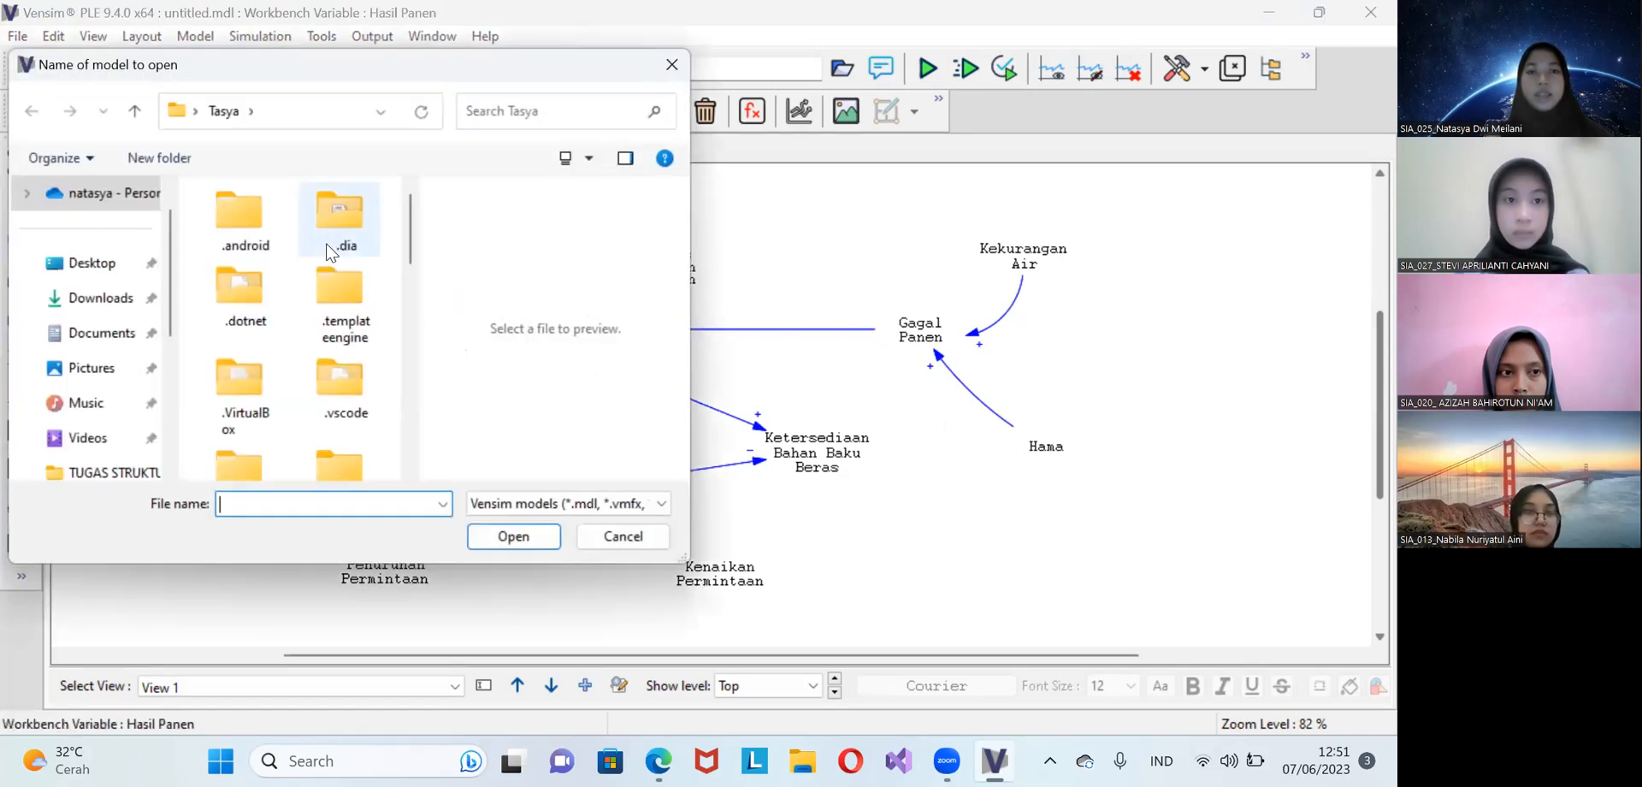
scroll(333, 325, "down", 5)
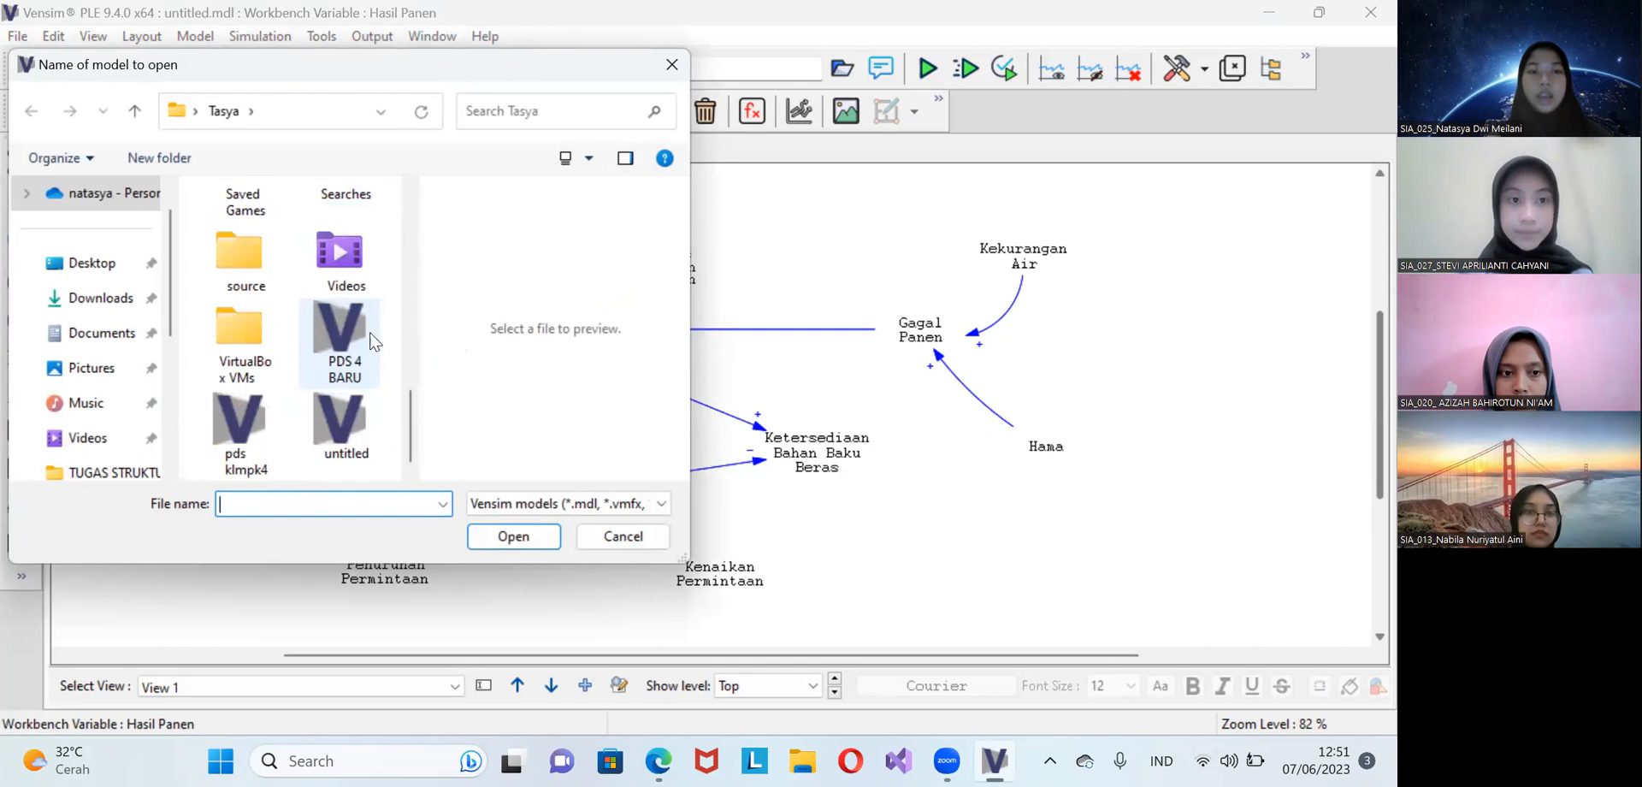
left_click(274, 430)
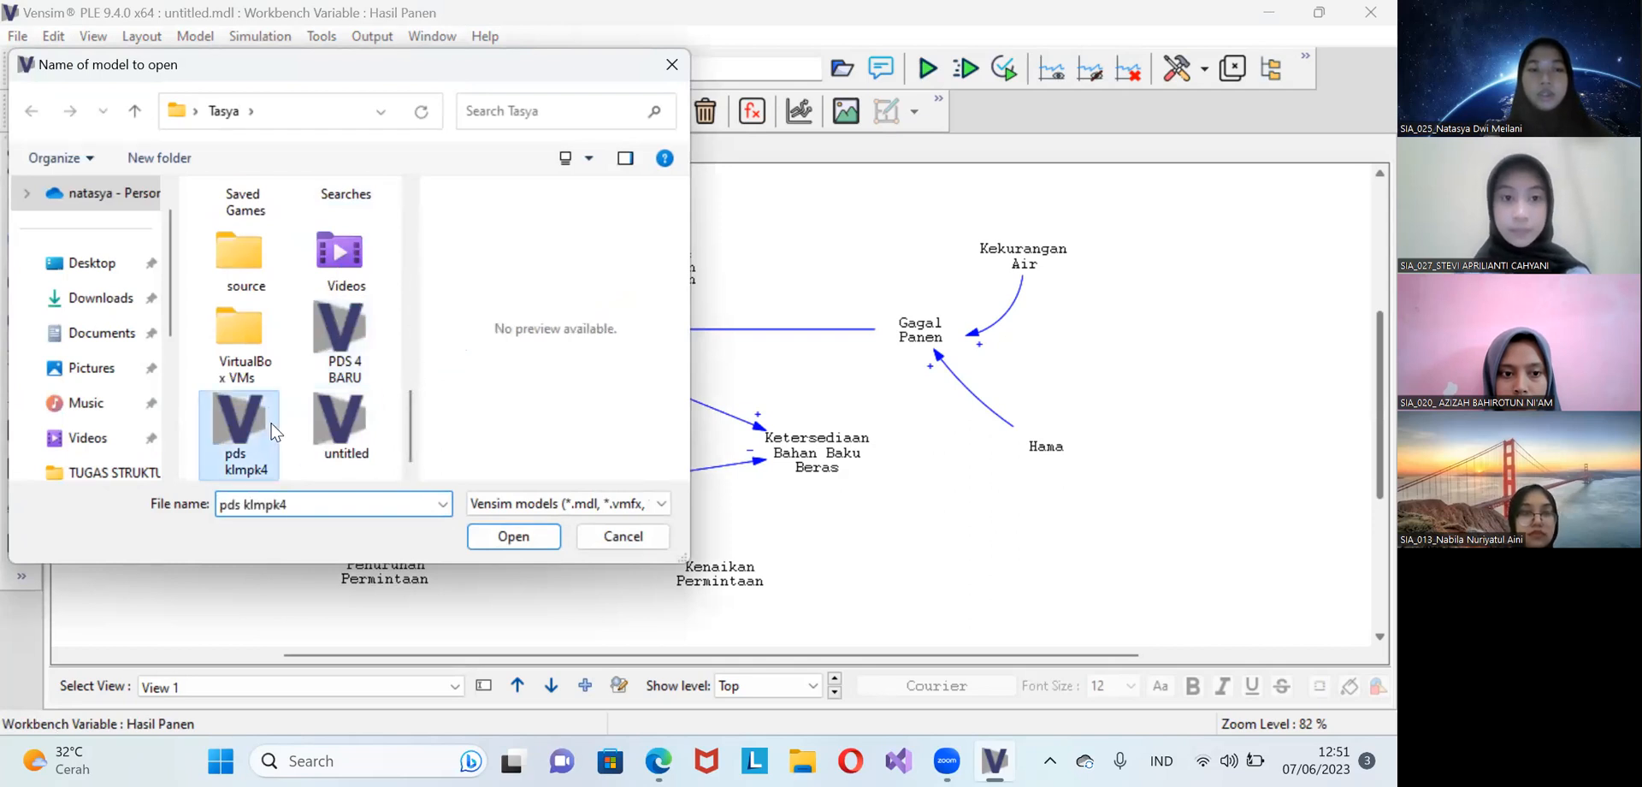
left_click(523, 537)
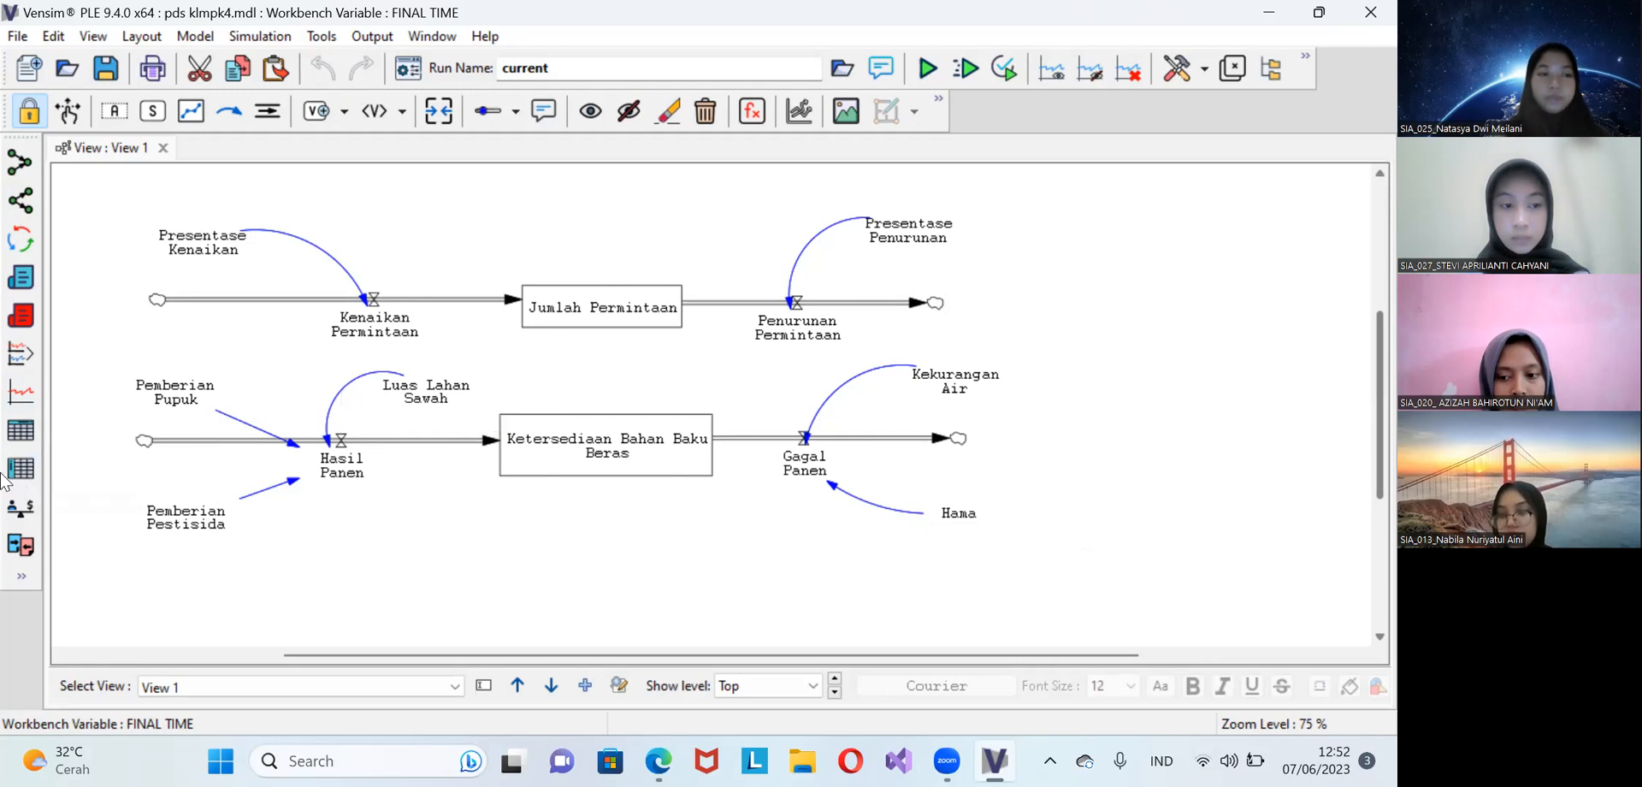
Select the entire stock-and-flow diagram and run a single simulation under the run name current
left_click(27, 401)
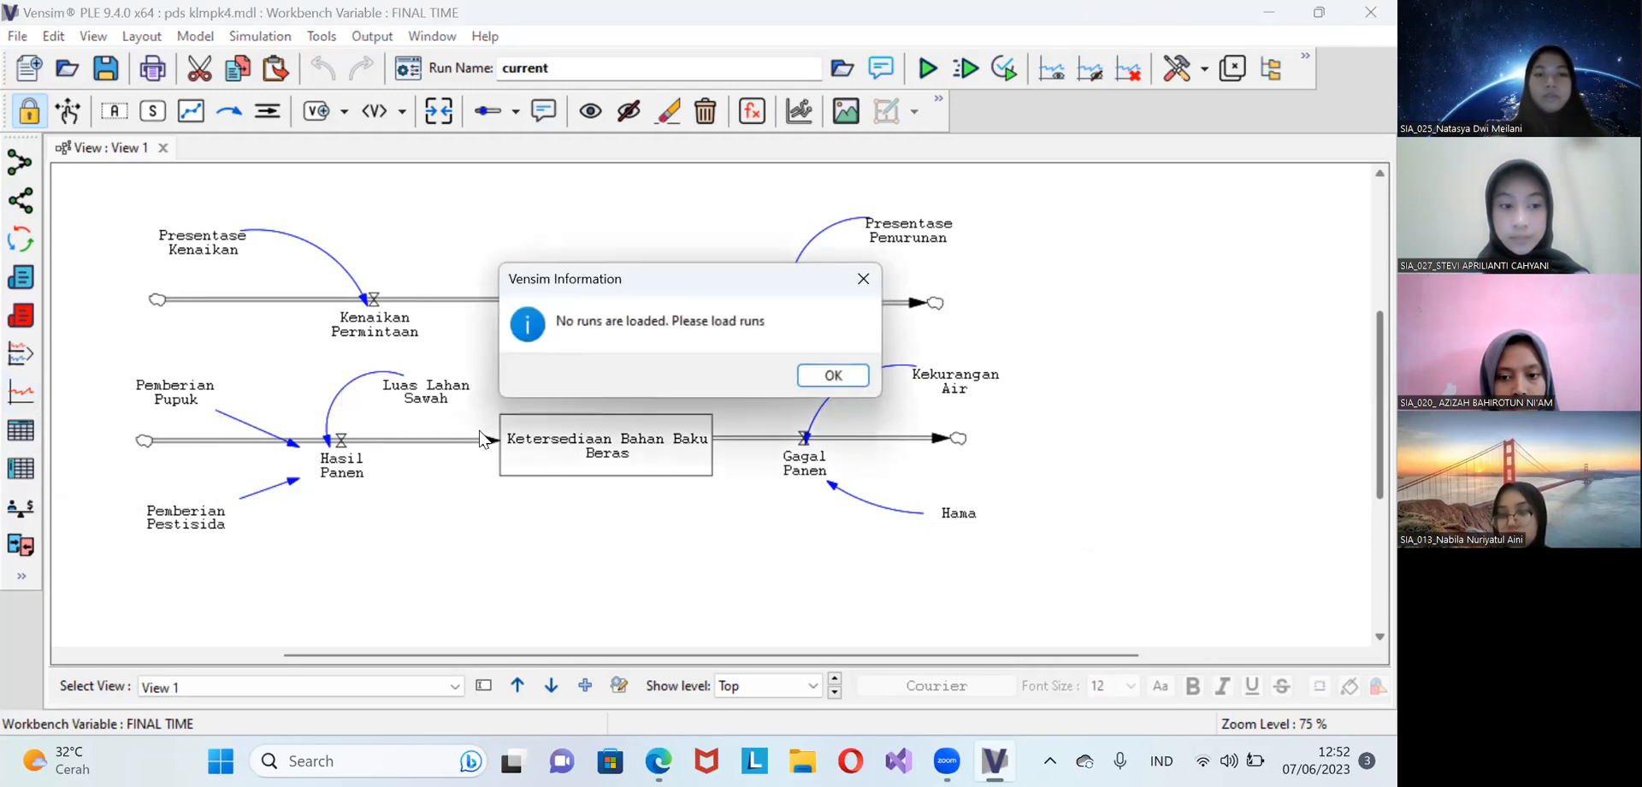
left_click(828, 378)
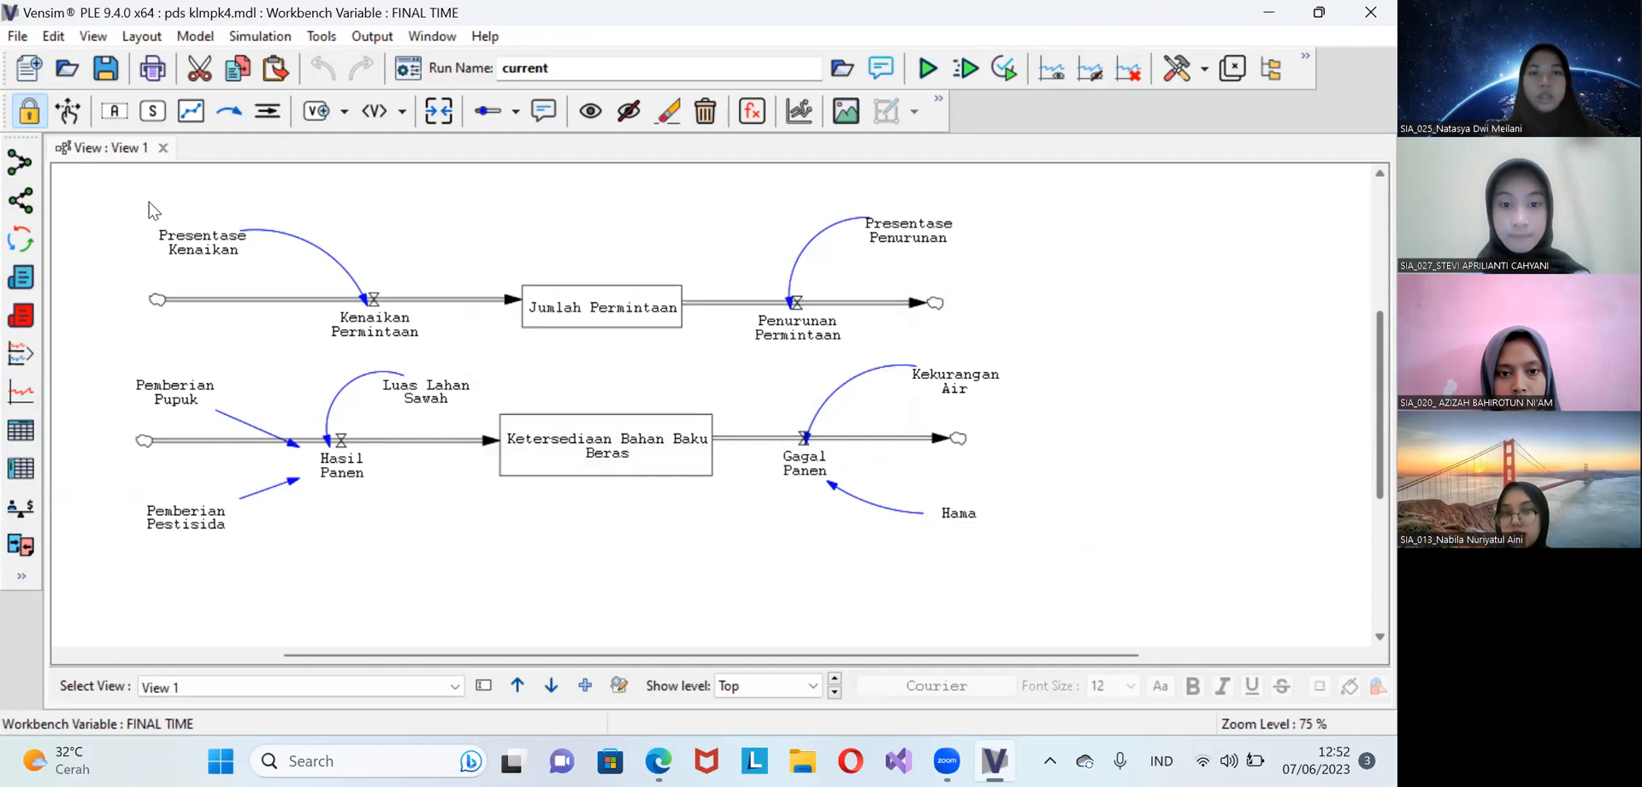
left_click_drag(115, 189, 1034, 588)
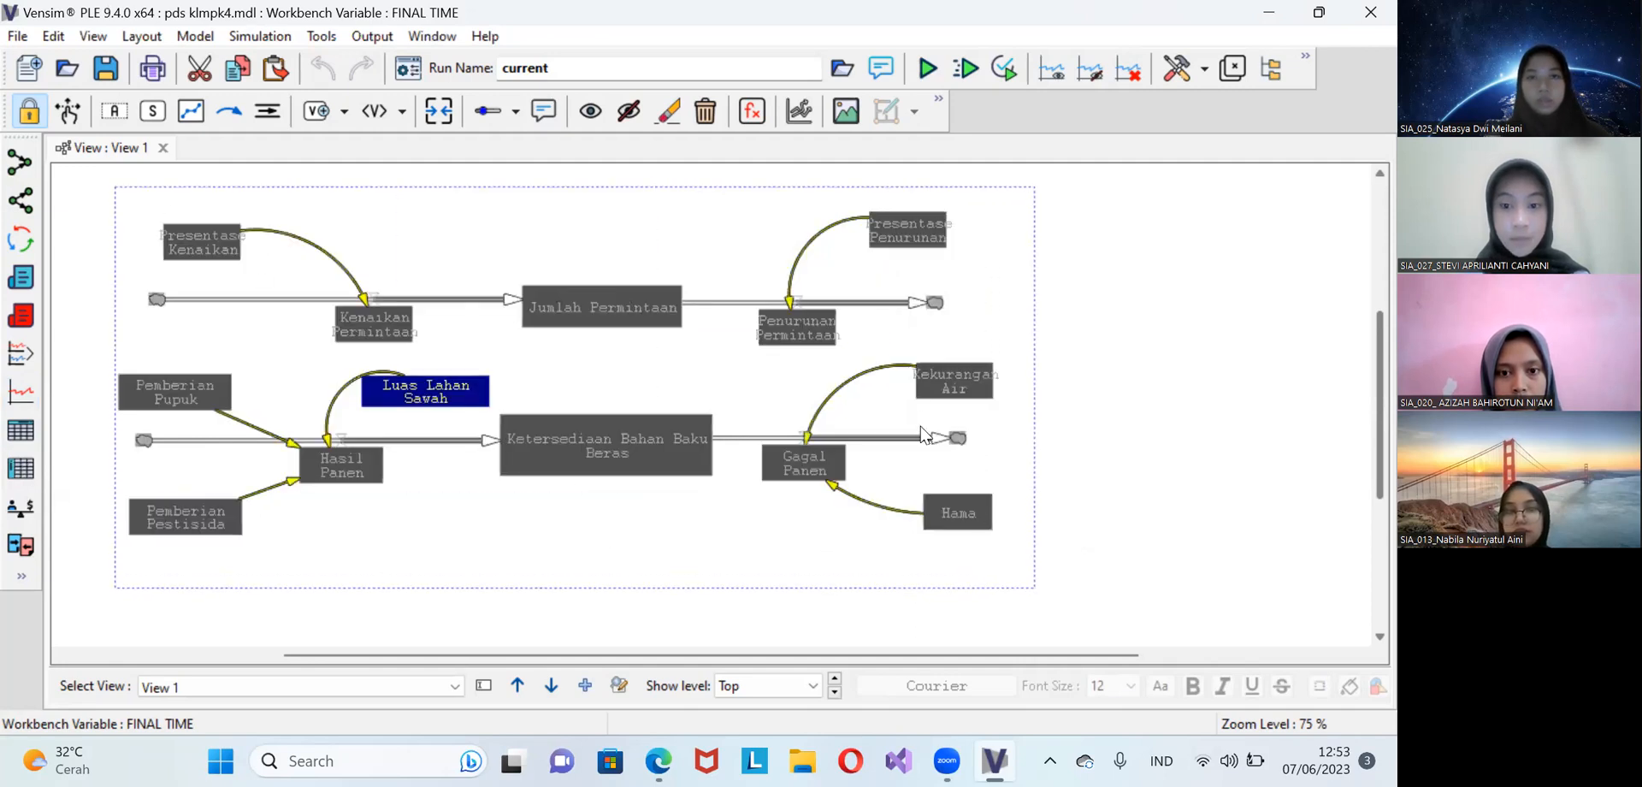
left_click(927, 70)
left_click(660, 370)
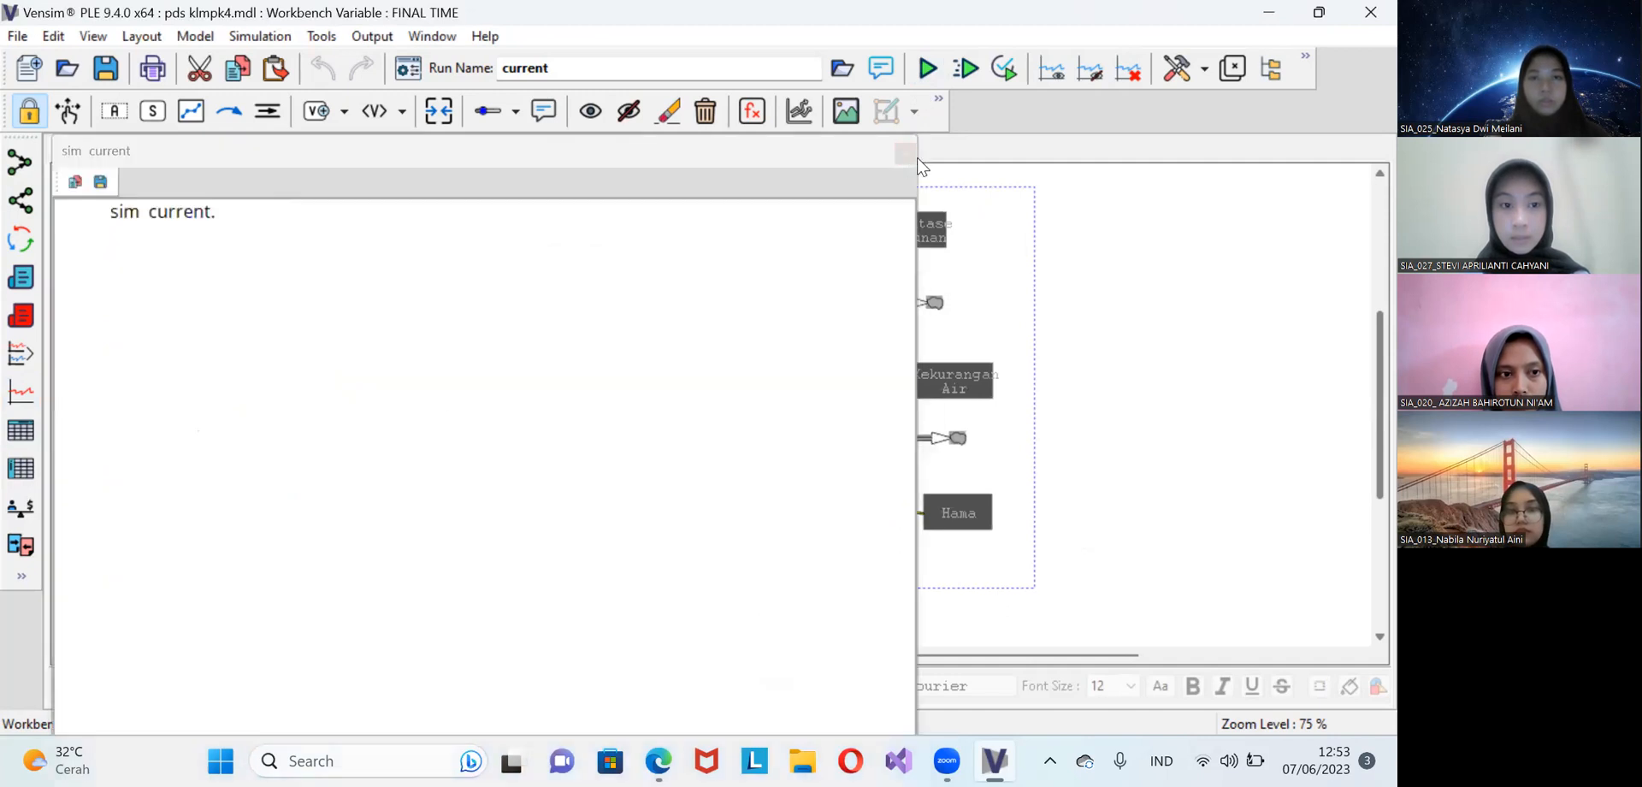
left_click(905, 154)
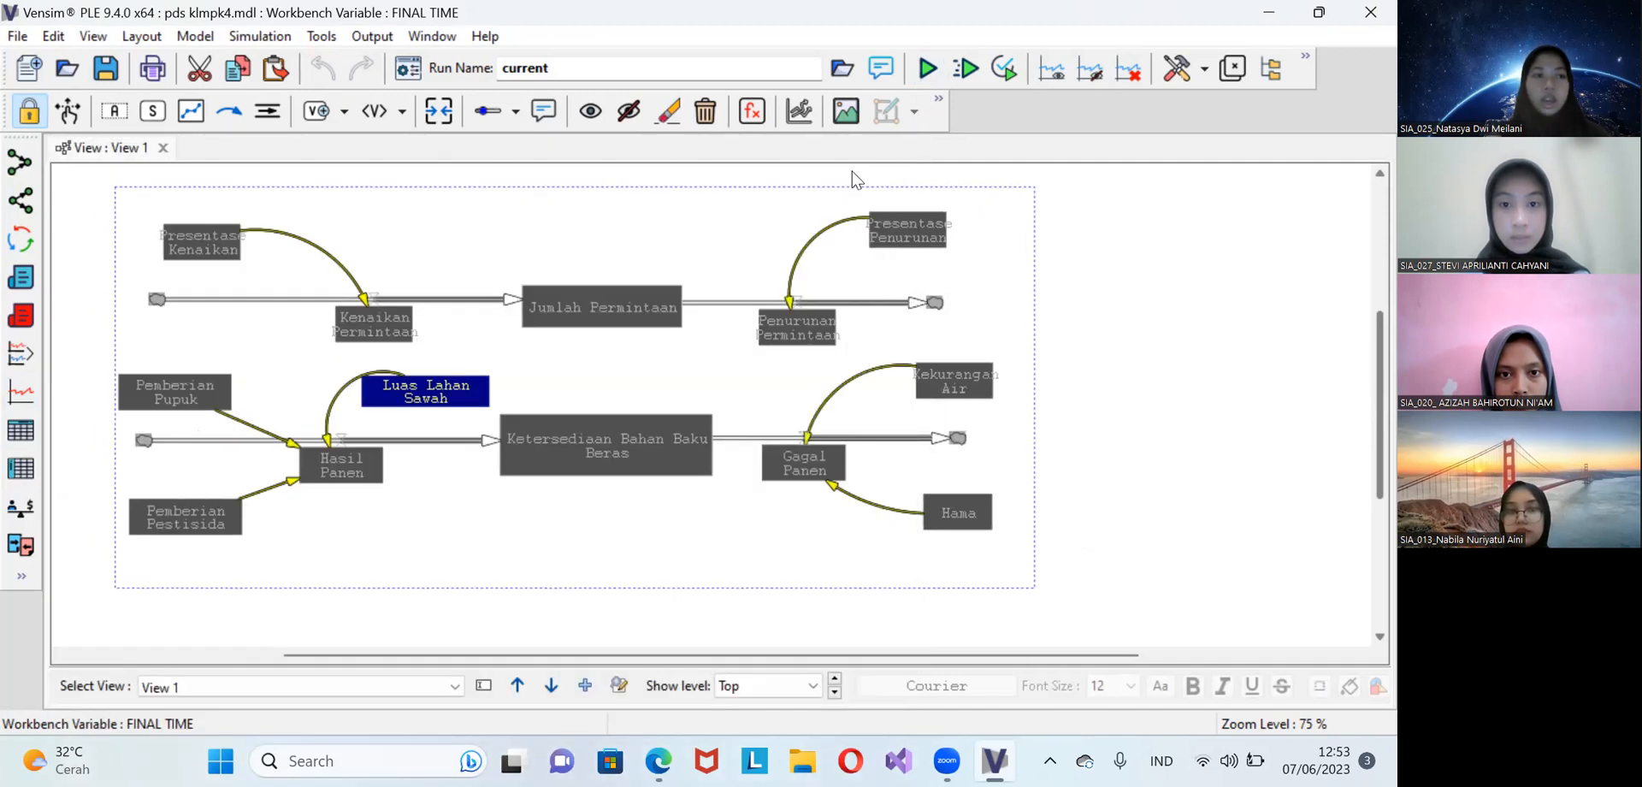
Graph the selected variables of the current run and widen the graph window
left_click(10, 393)
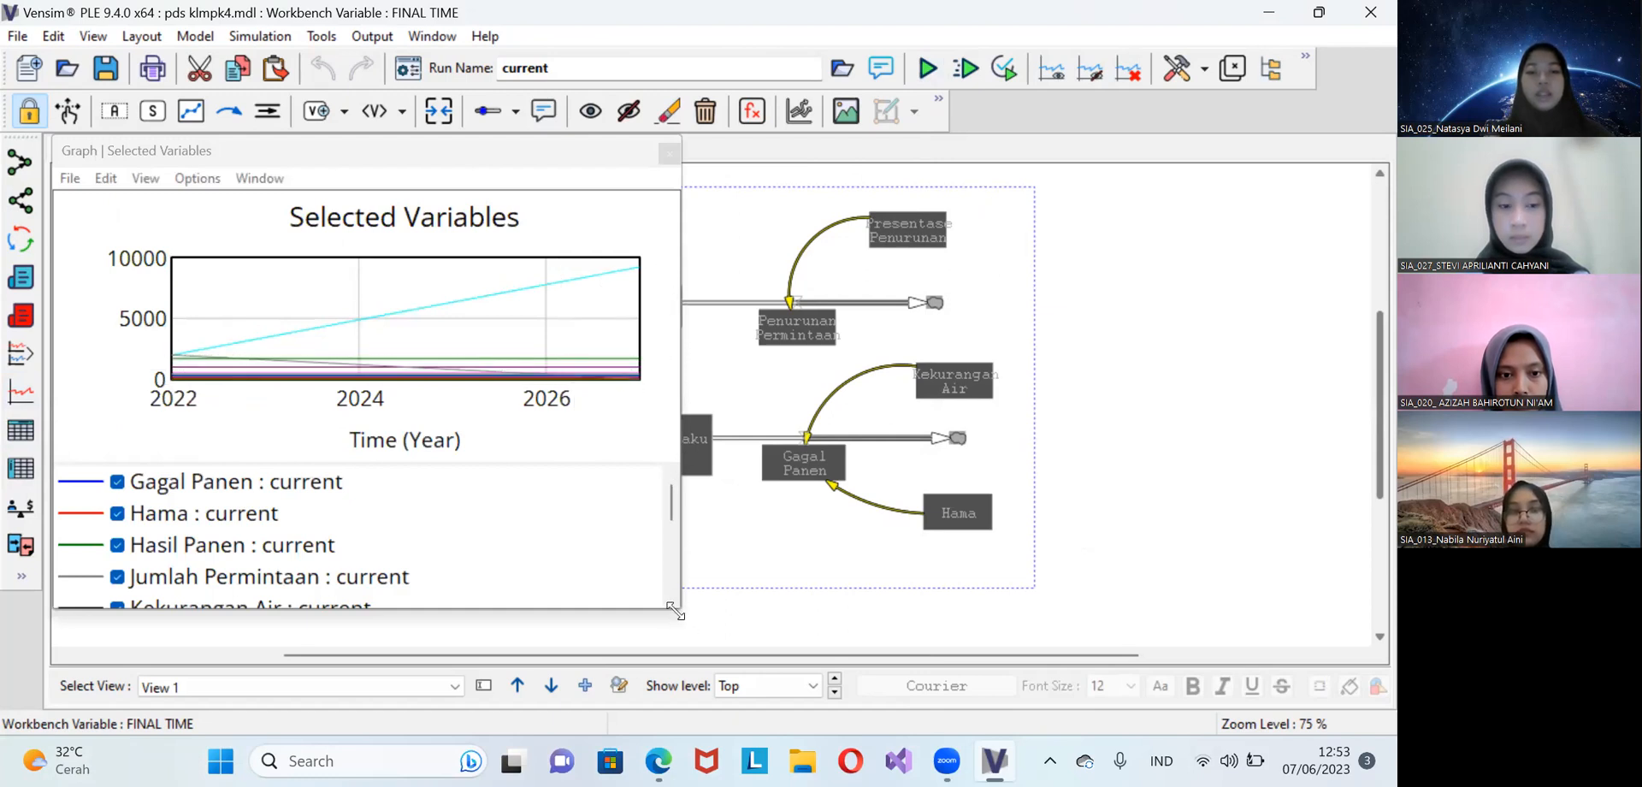
left_click_drag(674, 610, 964, 627)
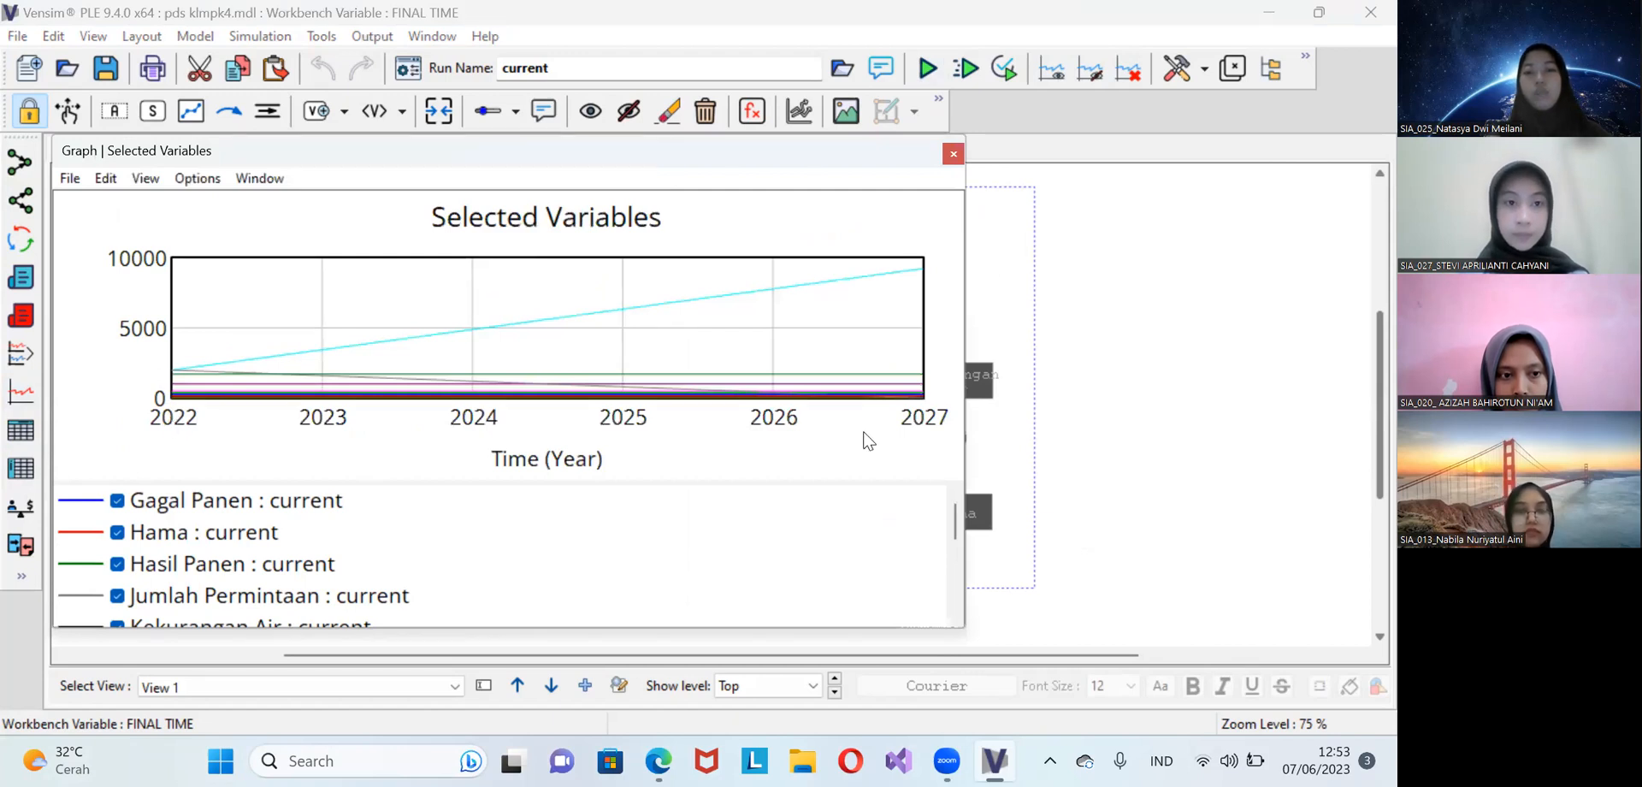
left_click_drag(181, 391, 821, 282)
left_click_drag(956, 518, 966, 489)
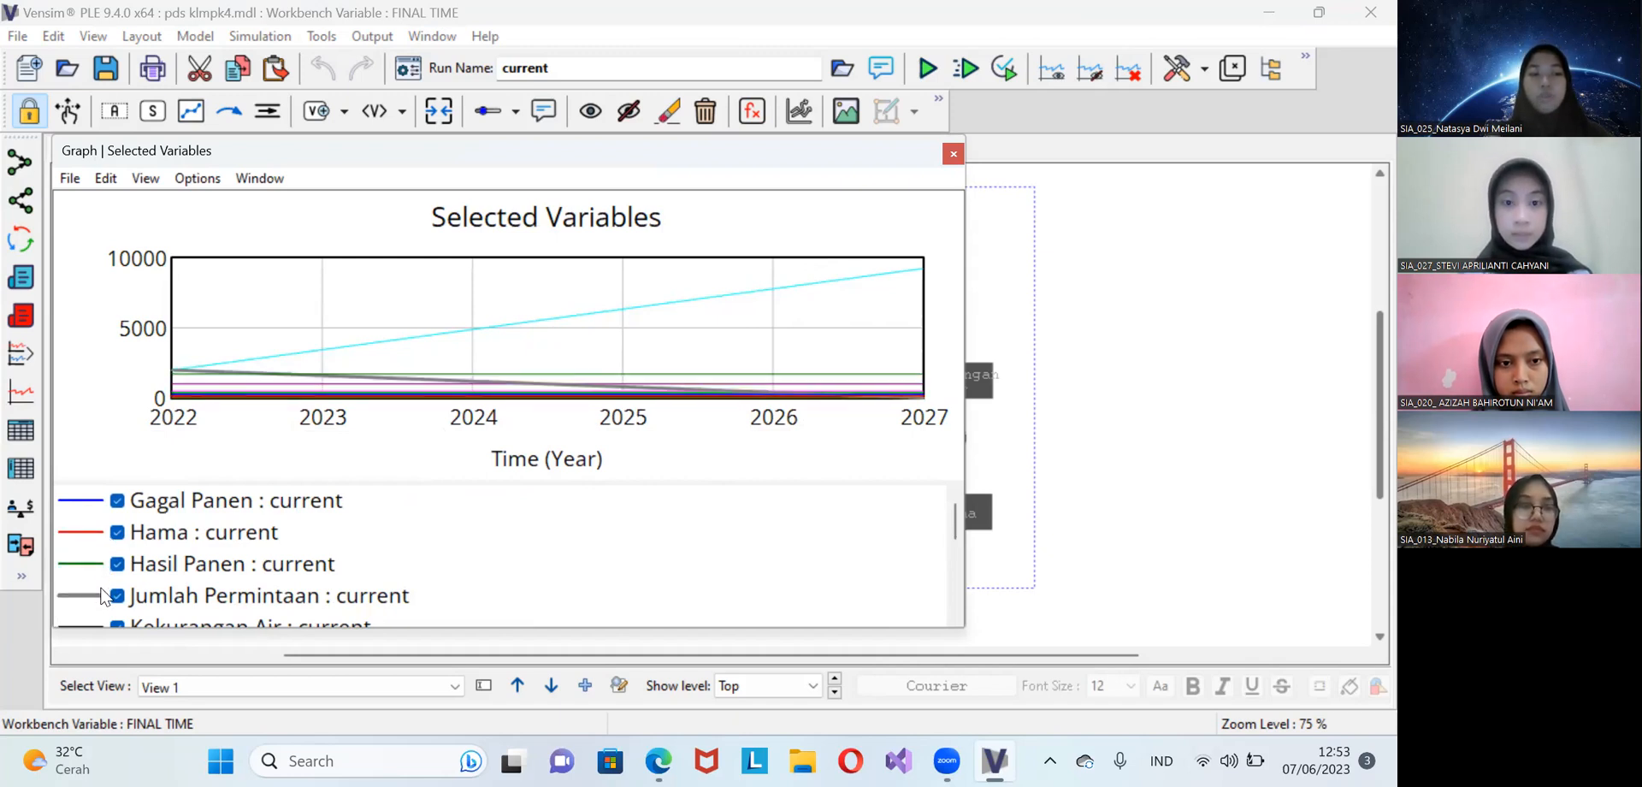
Examine each variable's curve in the Selected Variables graph by going through its legend, and close the graph
scroll(160, 601, "down", 1)
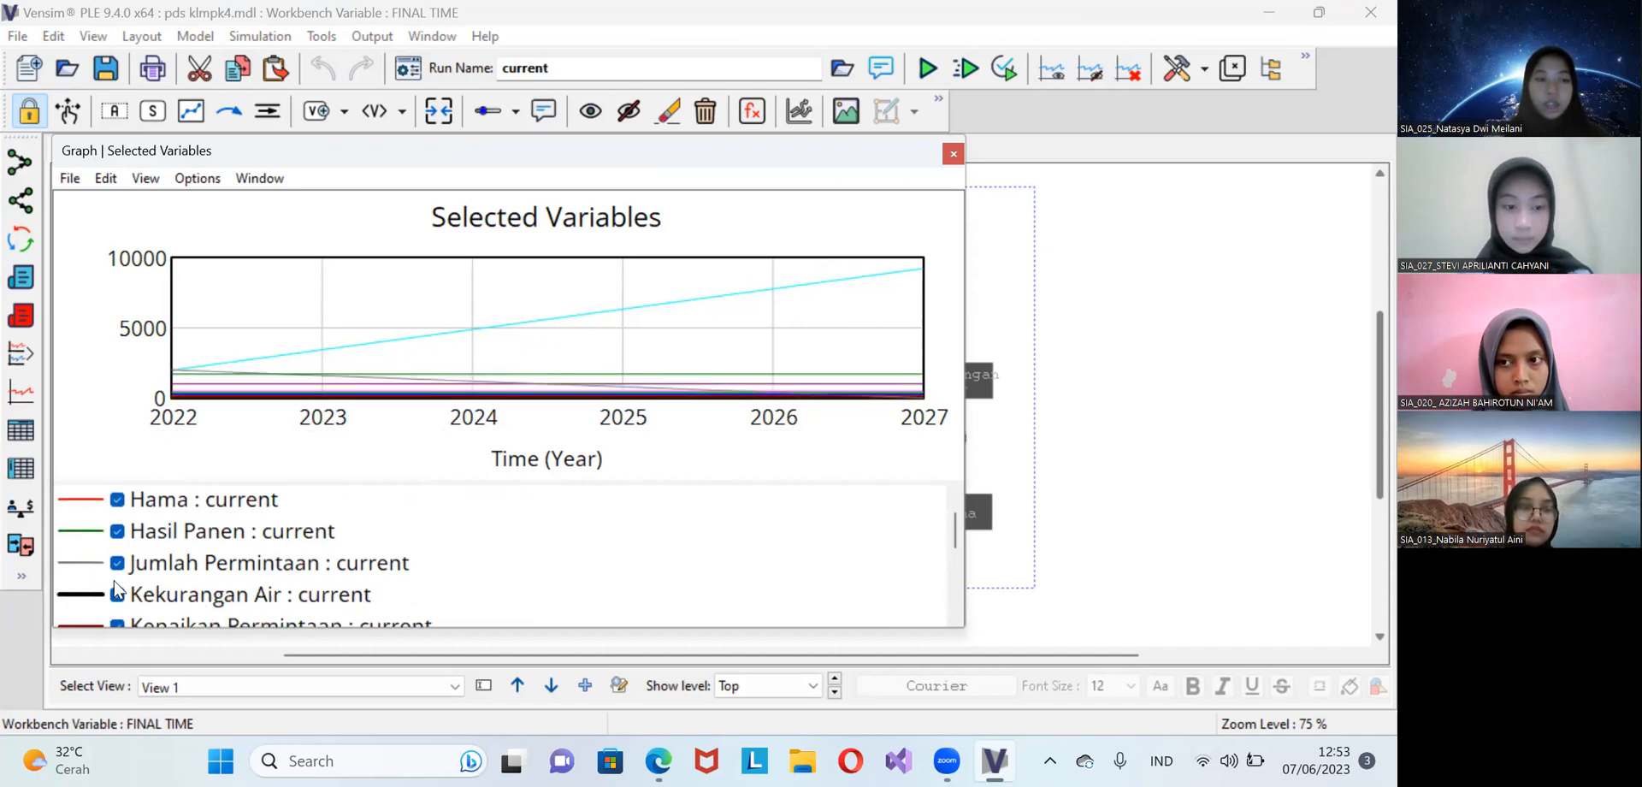
scroll(280, 550, "down", 1)
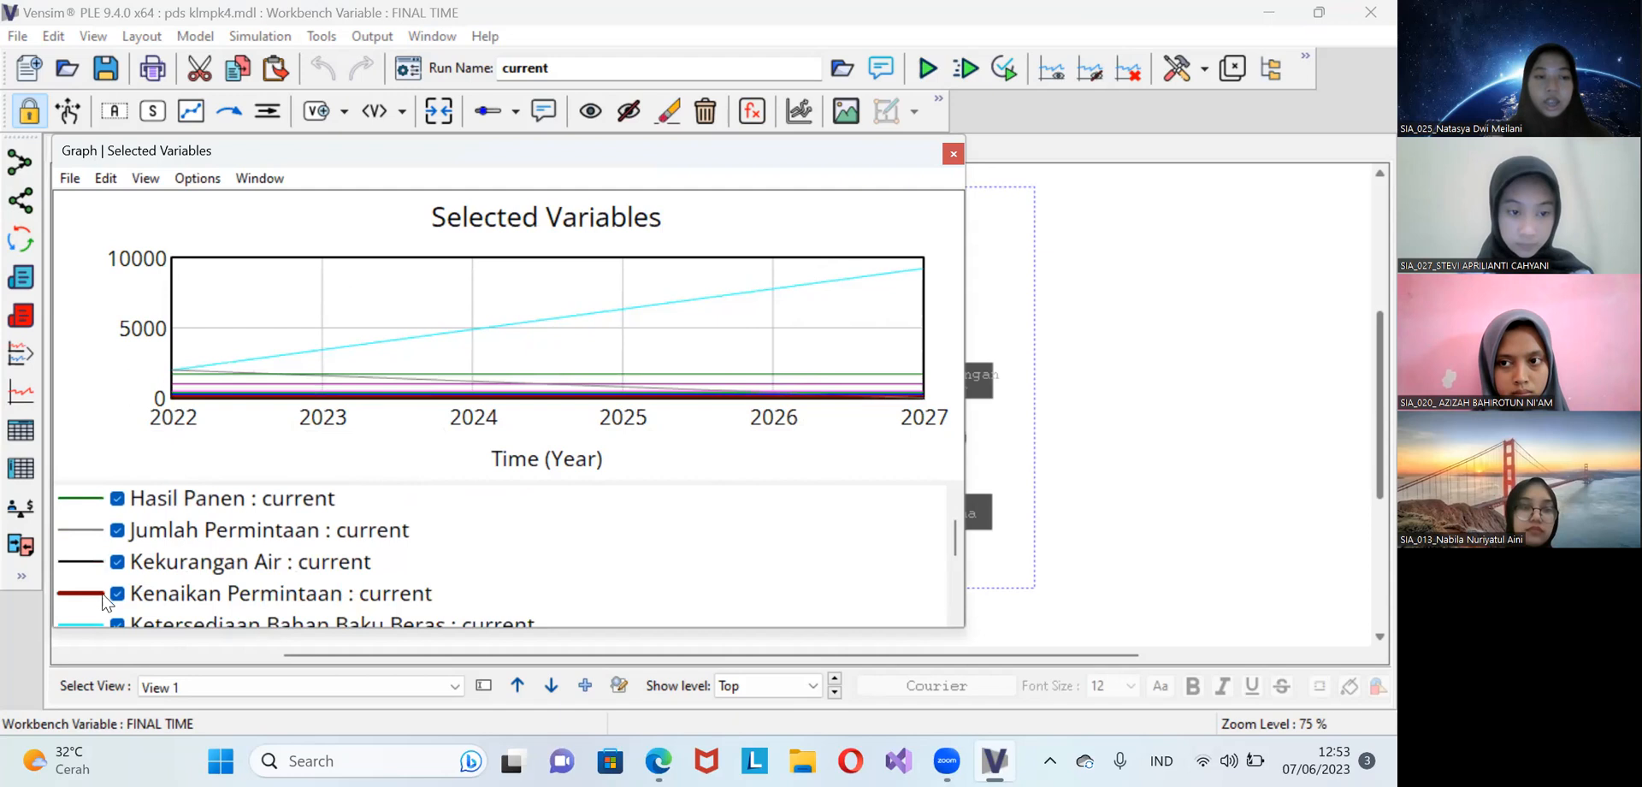
scroll(194, 560, "down", 2)
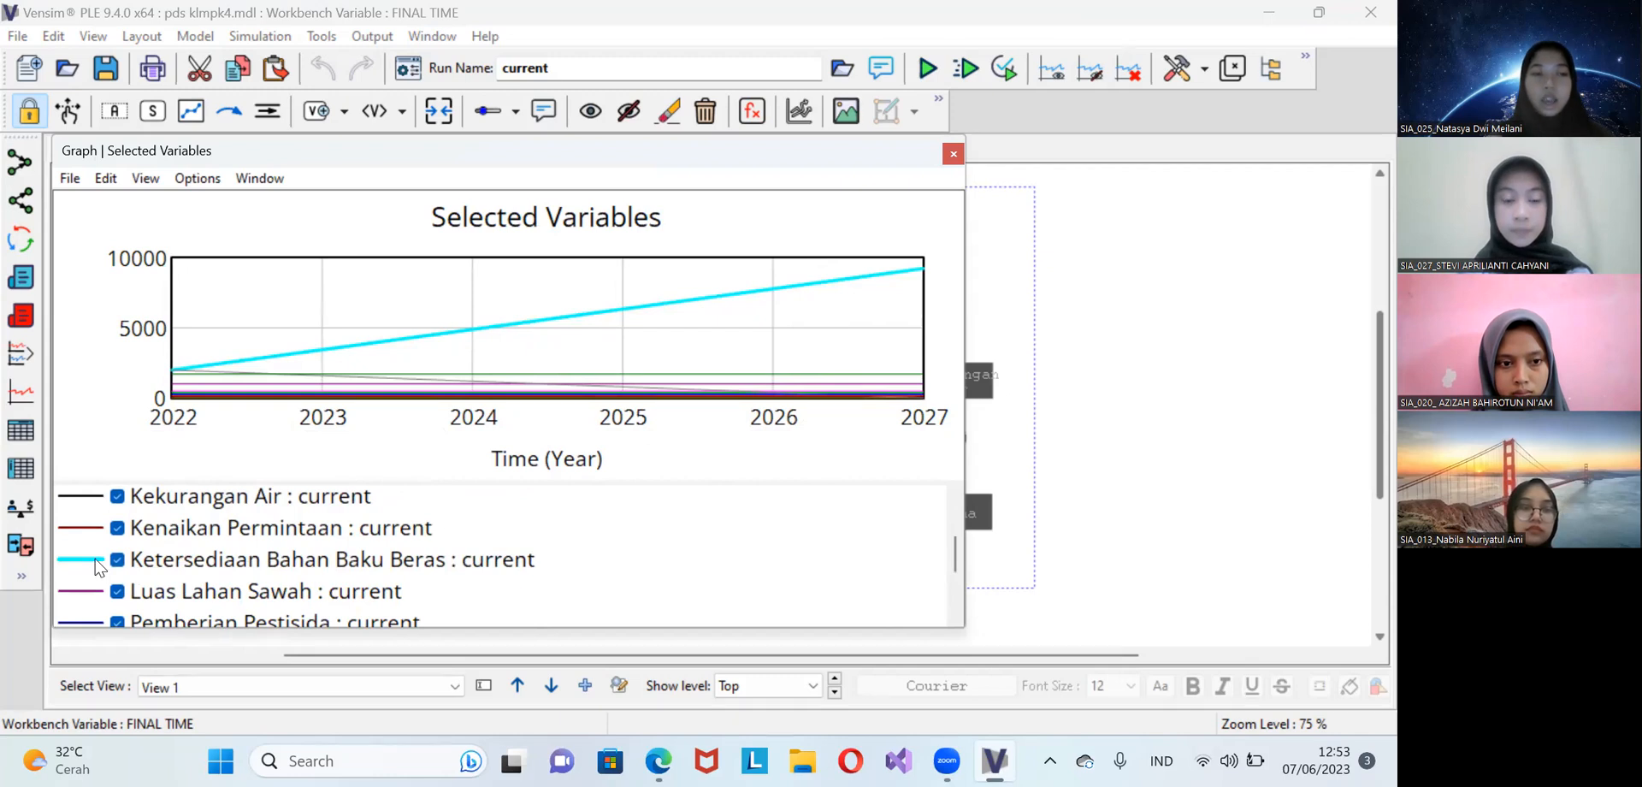
scroll(171, 564, "down", 1)
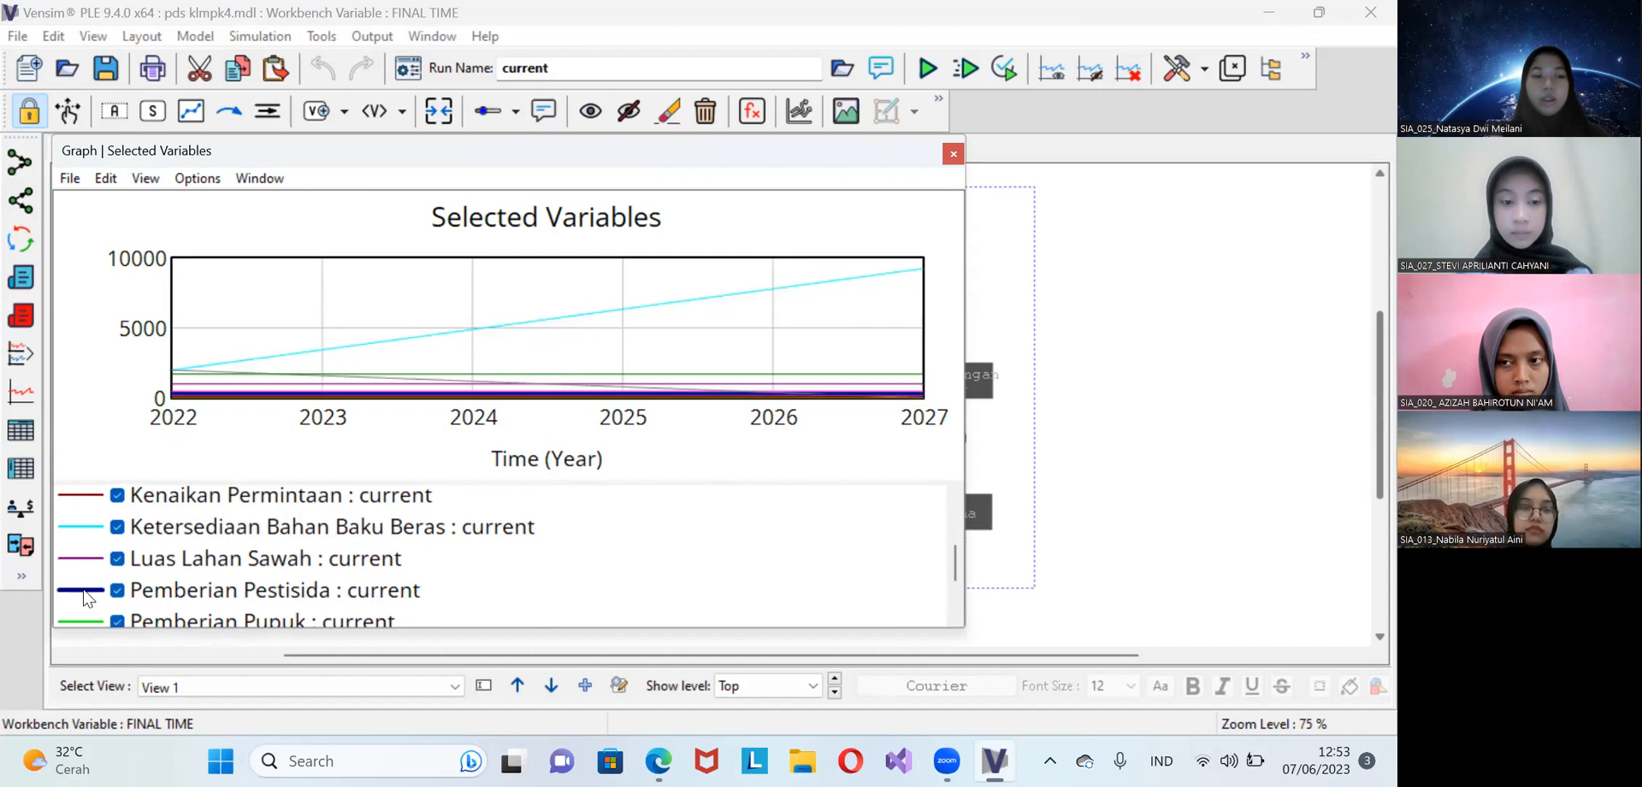
scroll(89, 595, "down", 1)
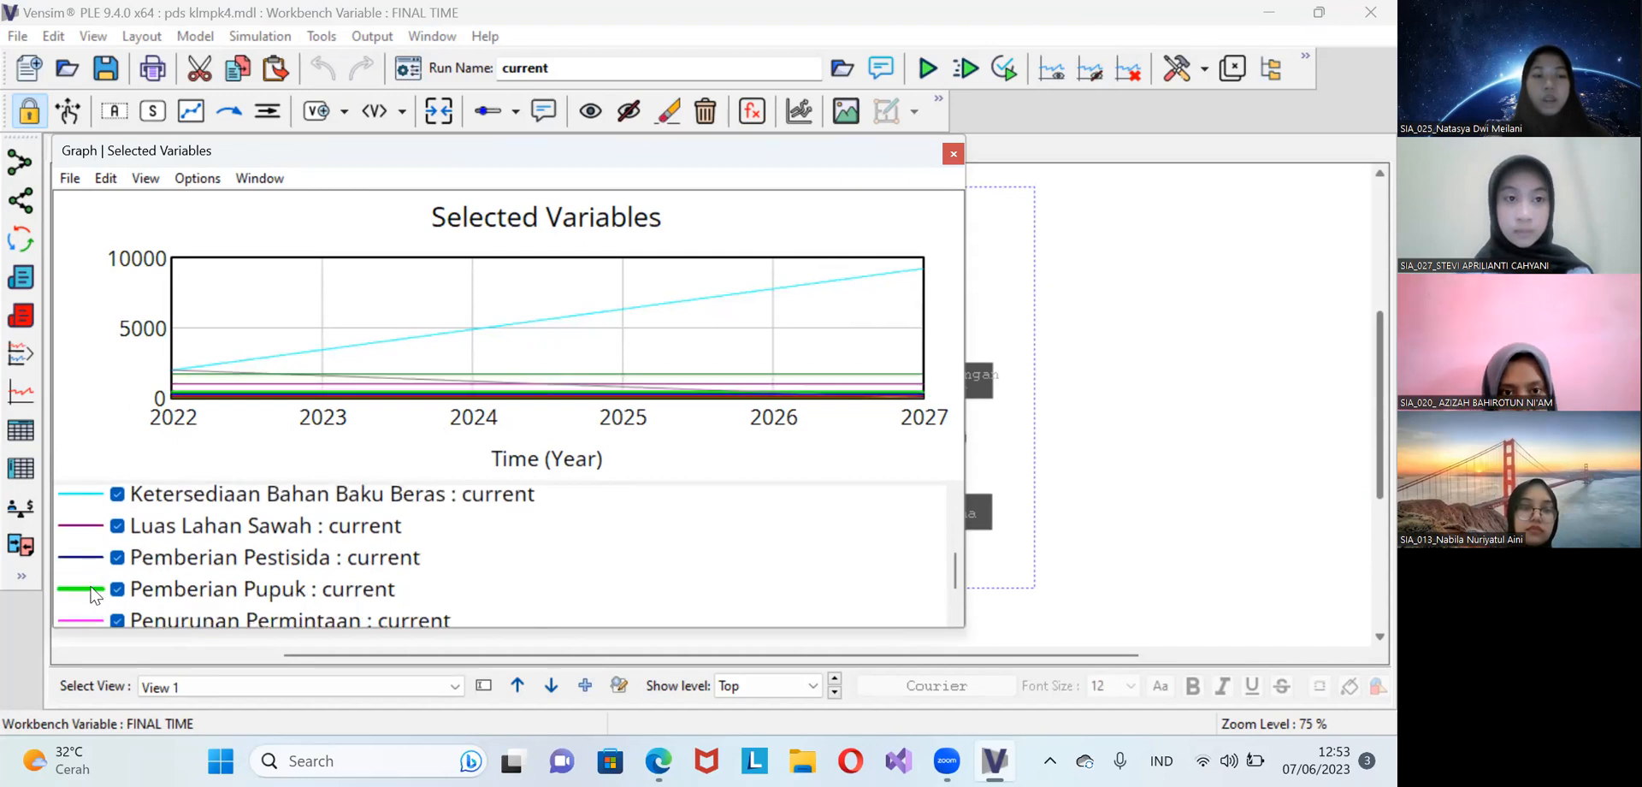
scroll(92, 595, "down", 1)
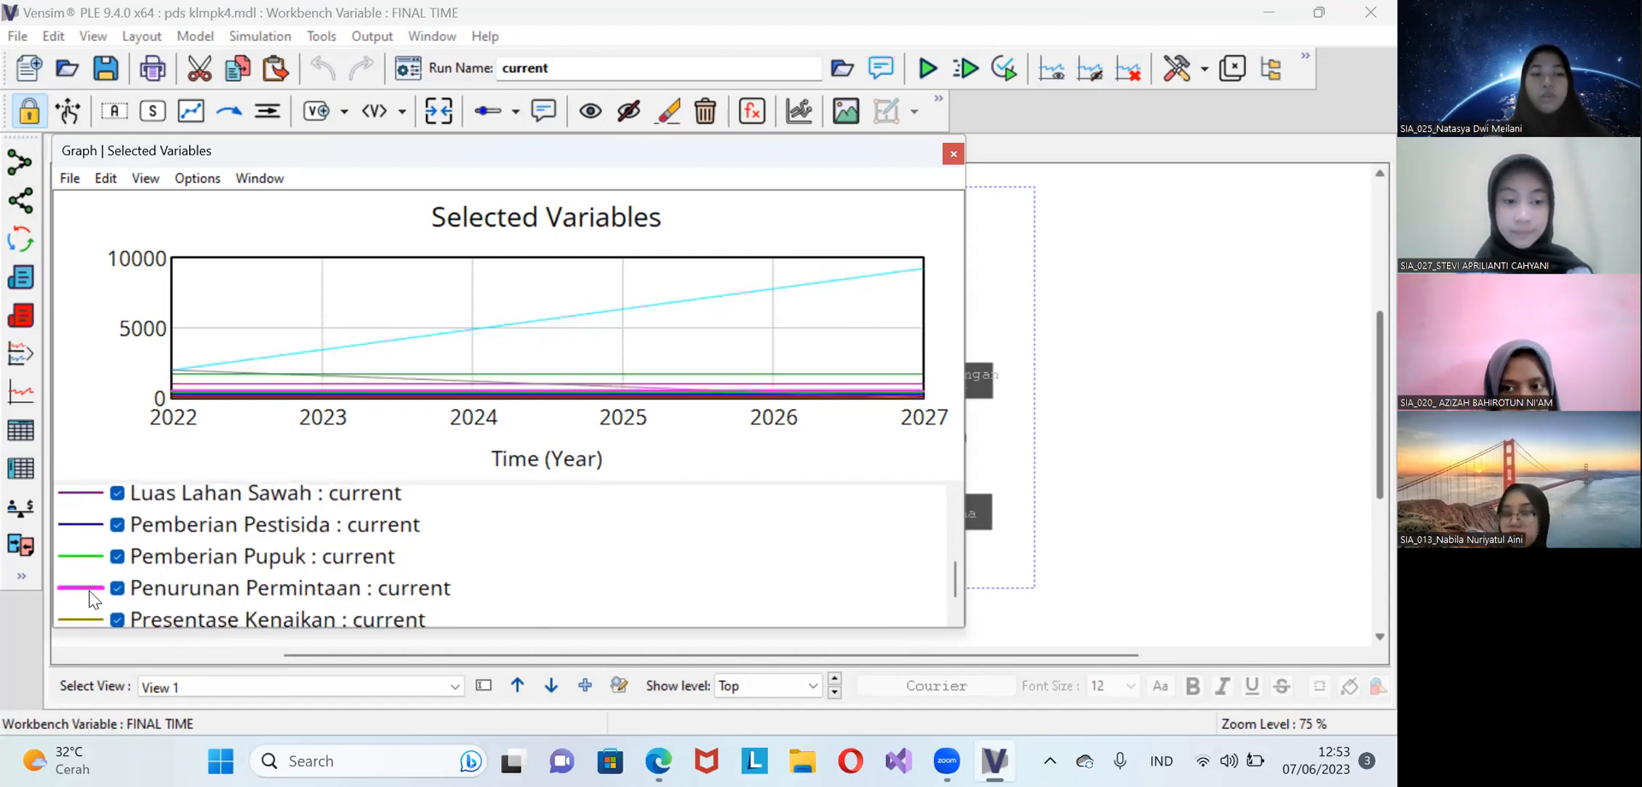
scroll(143, 577, "down", 1)
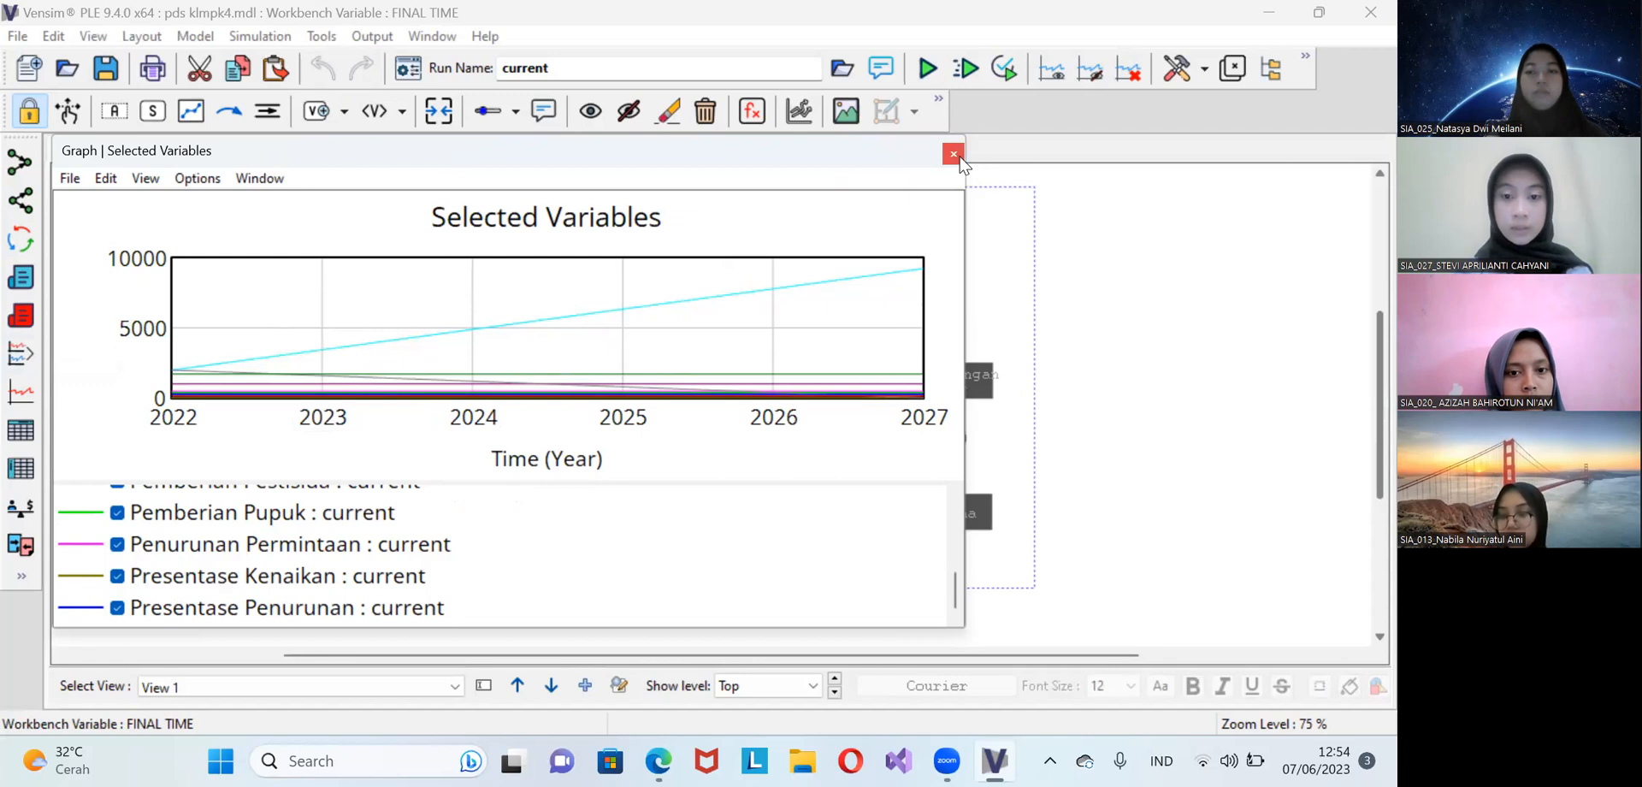
scroll(773, 572, "up", 2)
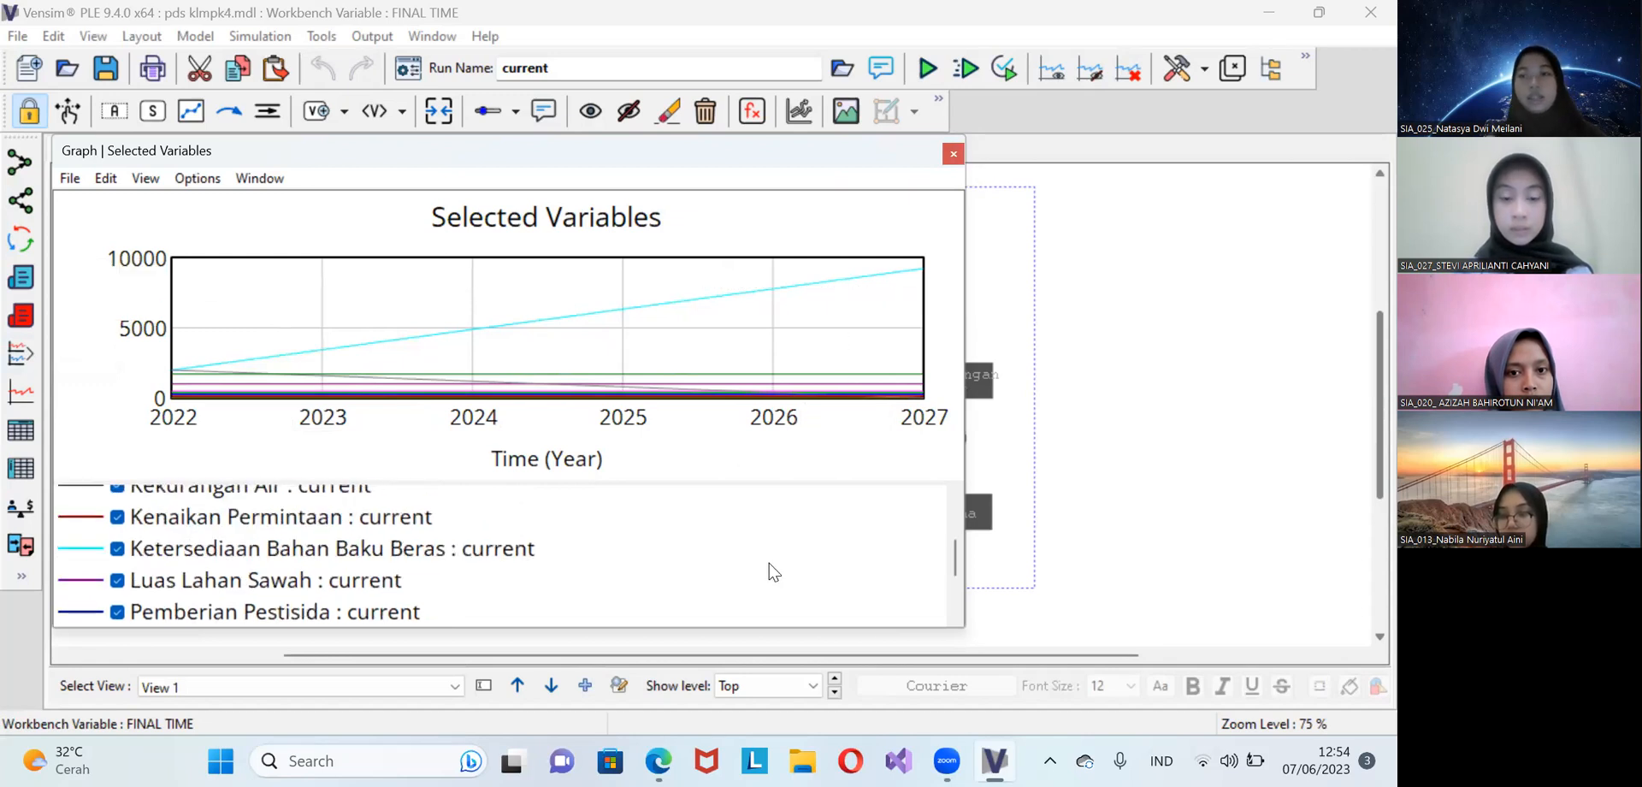
left_click(953, 155)
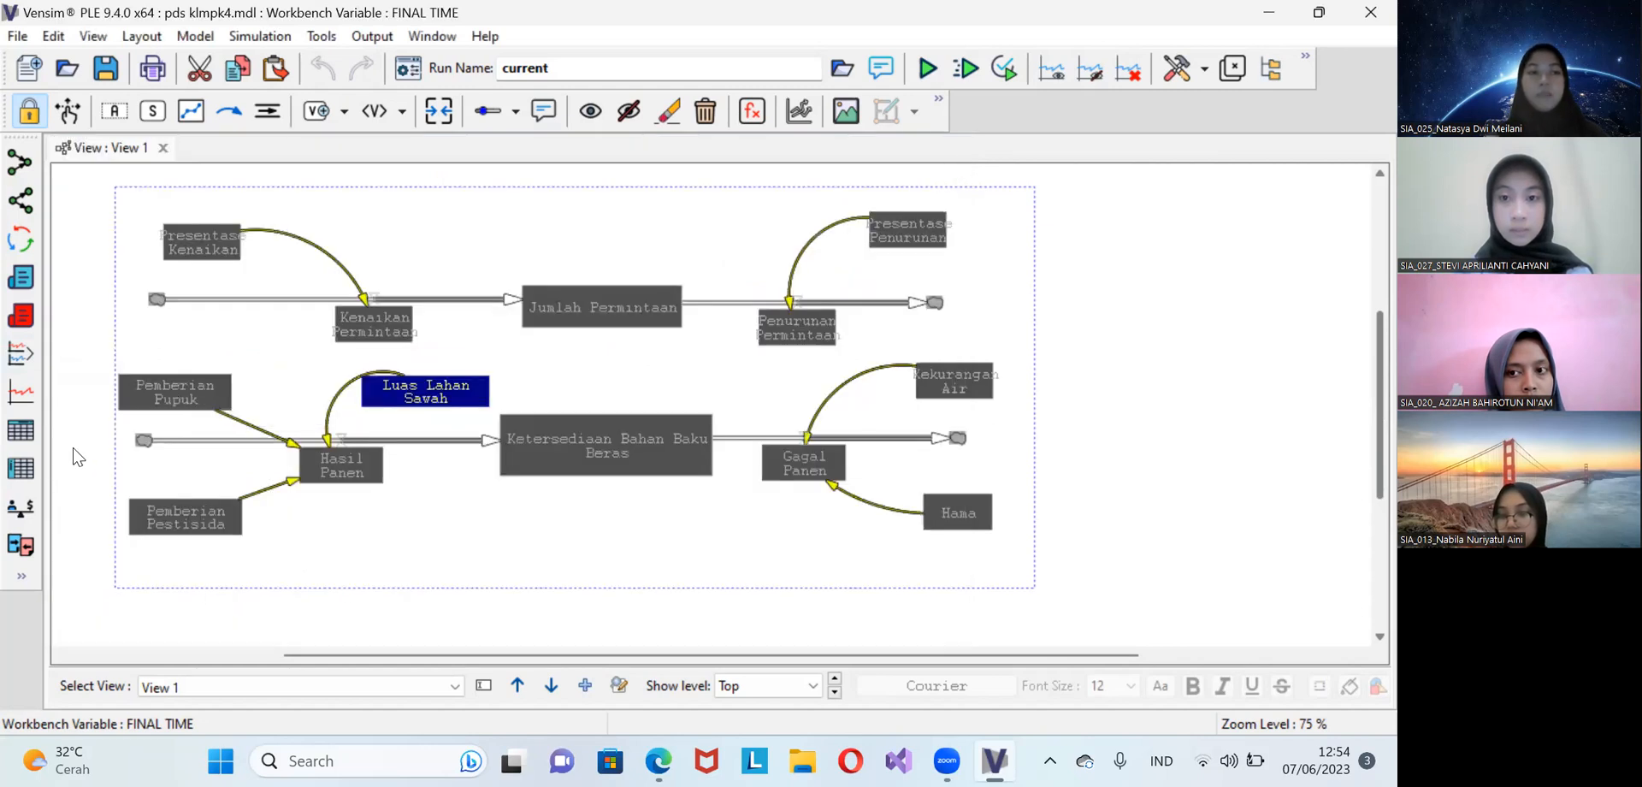
Show the selected variables' results in a table, enlarge it to read the yearly values for 2022 to 2027, and close it
left_click(15, 432)
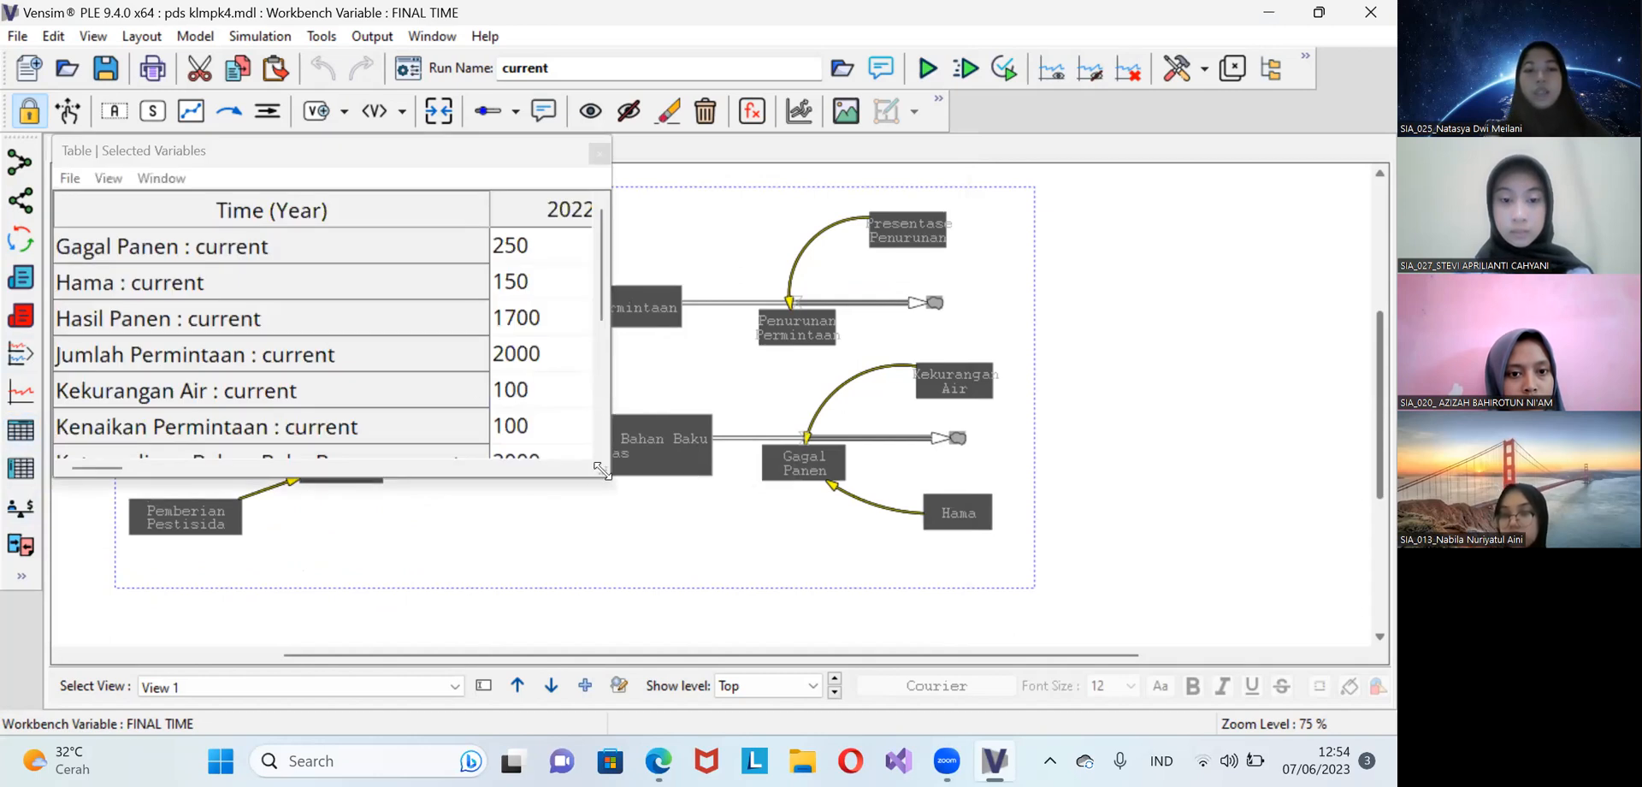
left_click_drag(602, 469, 1086, 689)
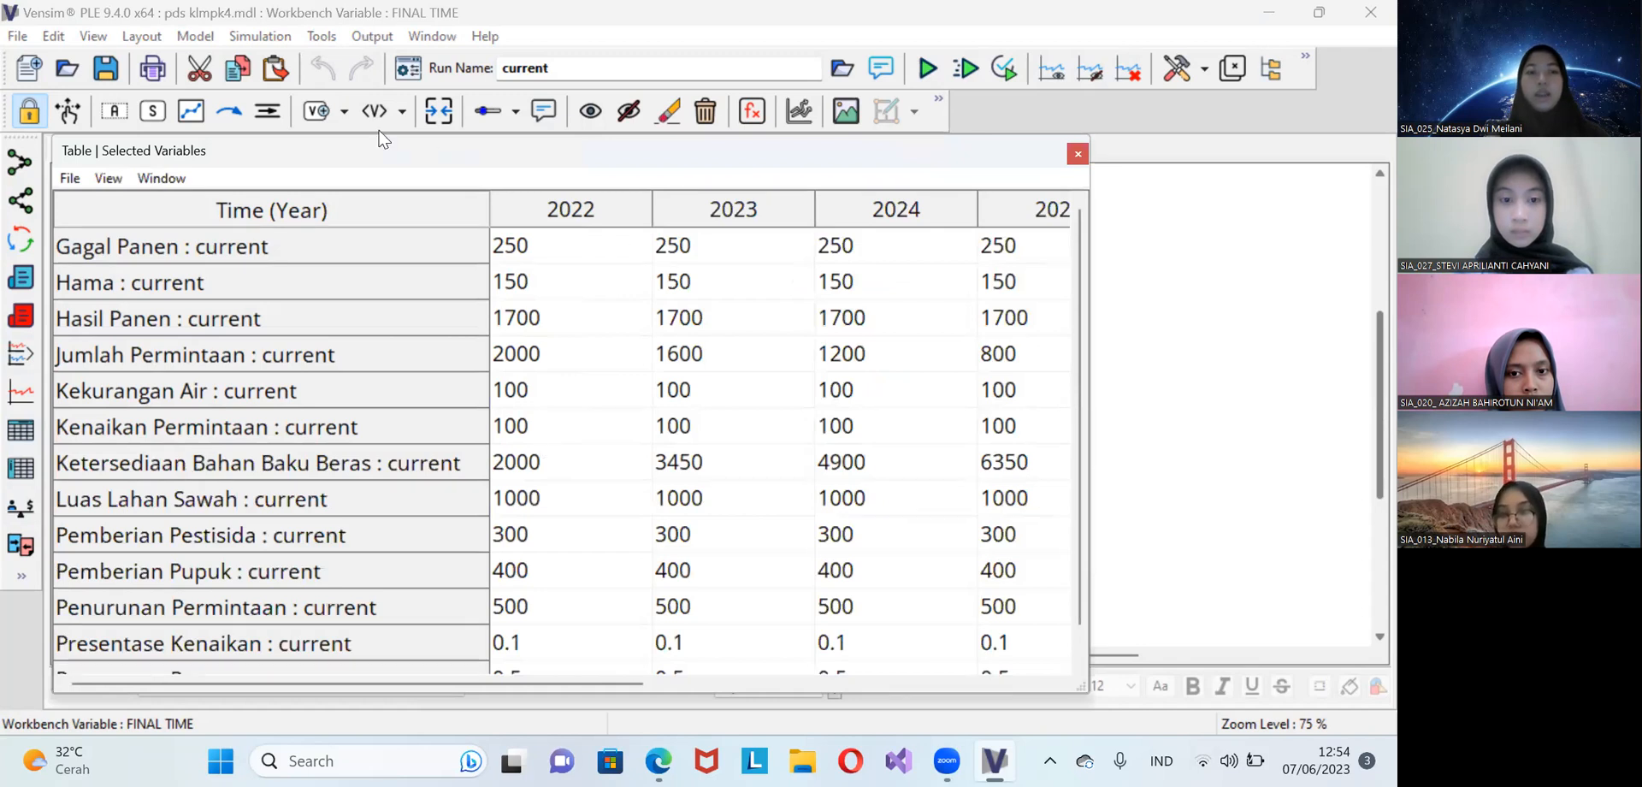
left_click_drag(383, 148, 325, 85)
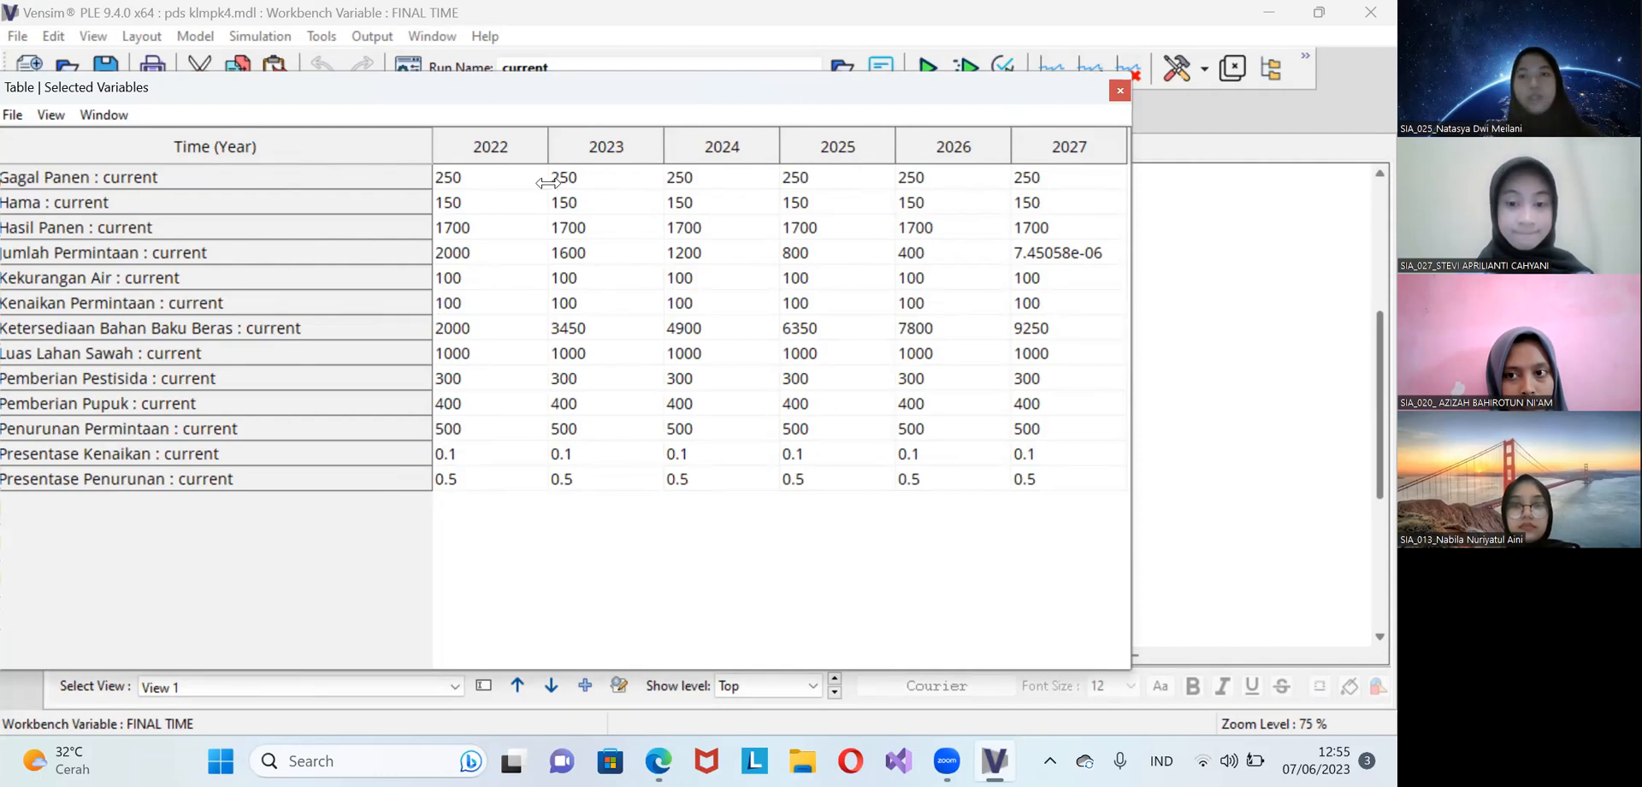
left_click(1121, 90)
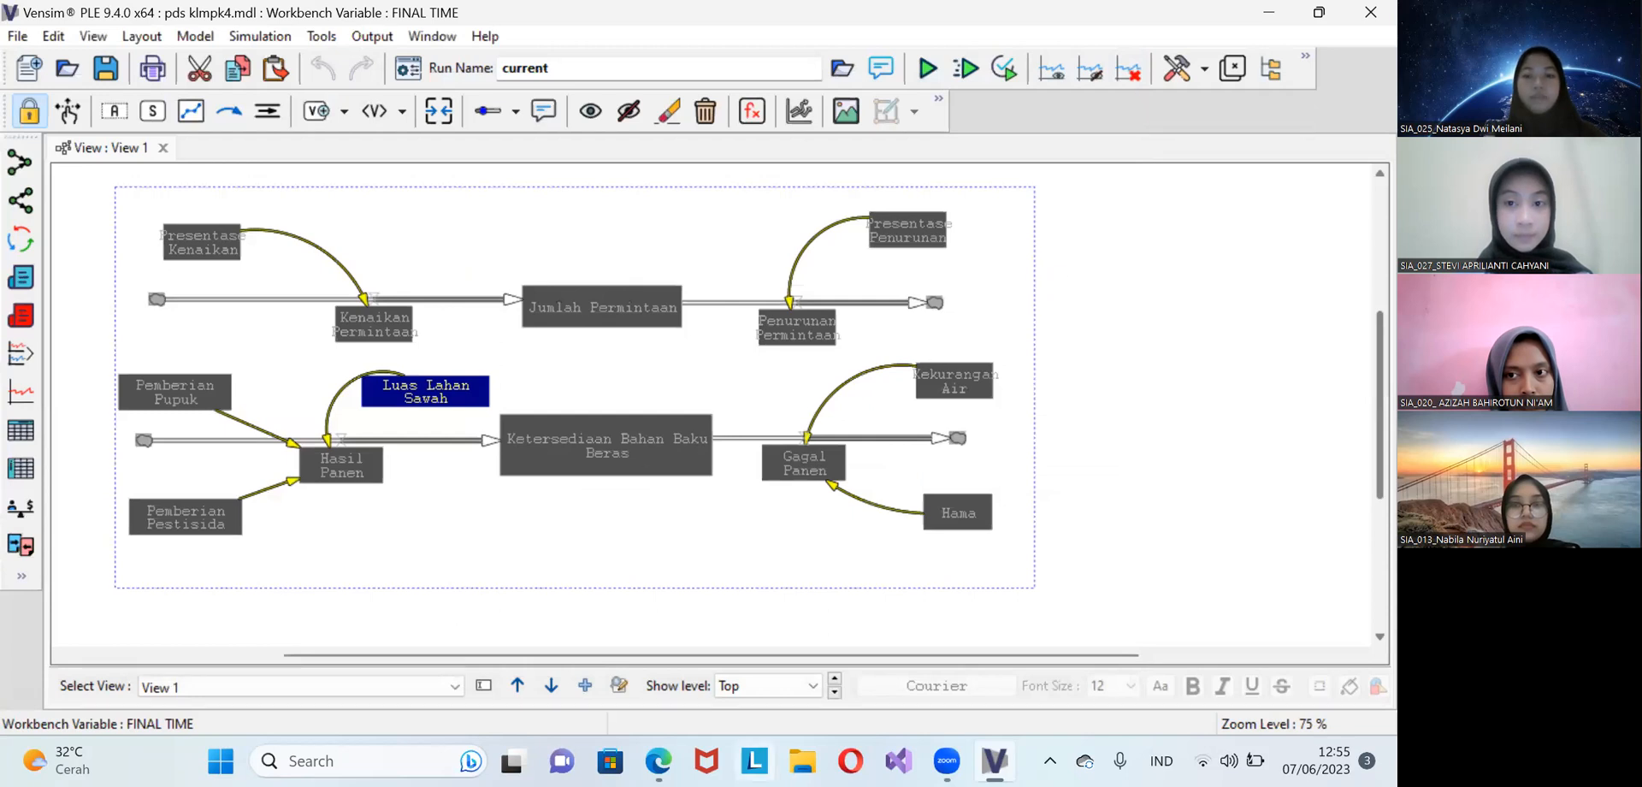
Switch to the Canva slide deck in the Edge browser and present it full screen from the title slide
mouse_move(659, 760)
left_click(650, 703)
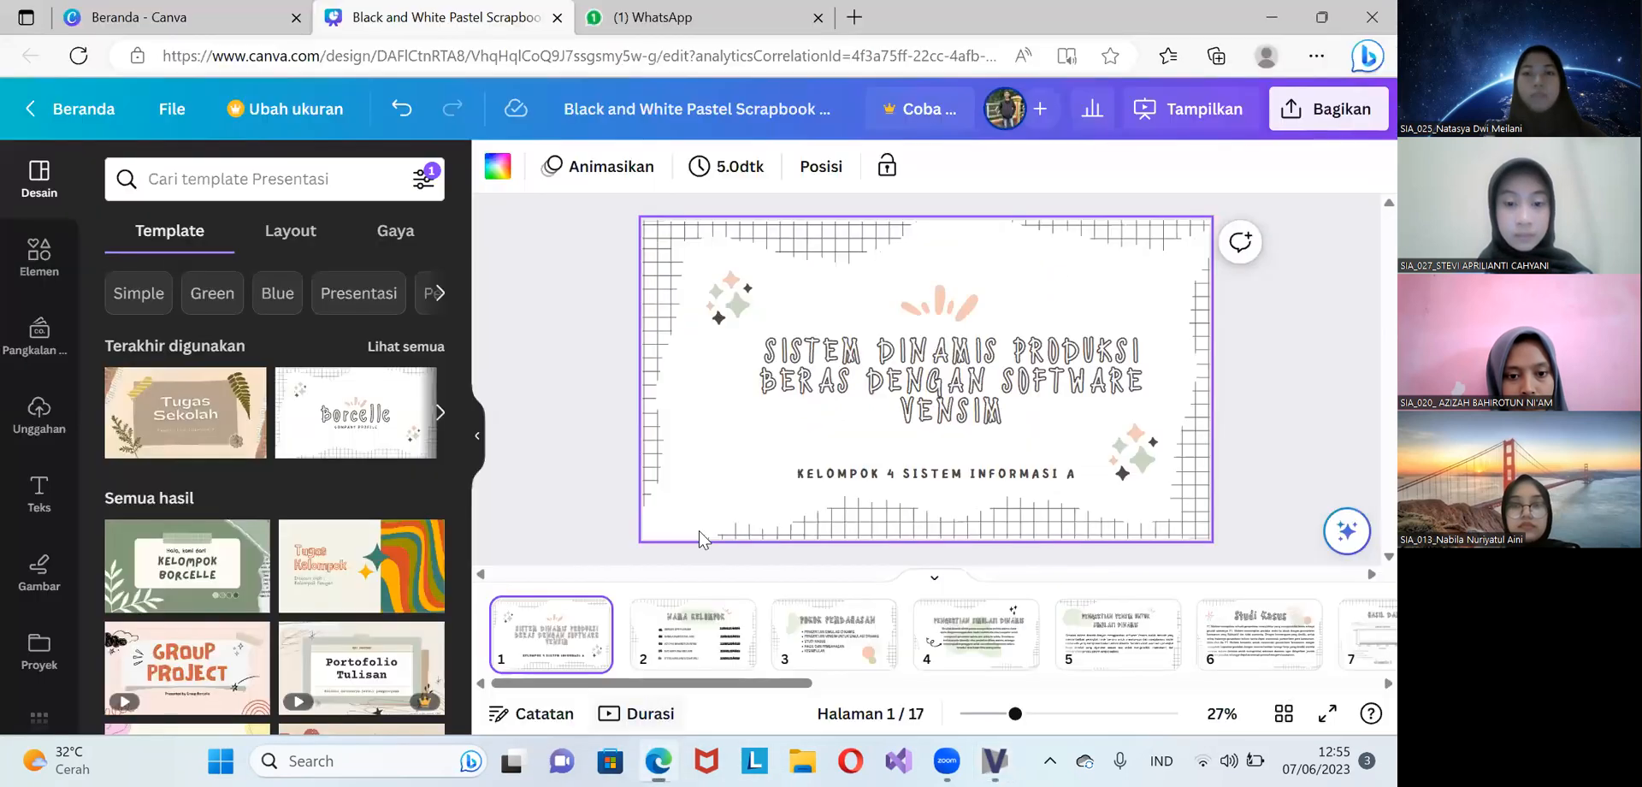
left_click(1131, 120)
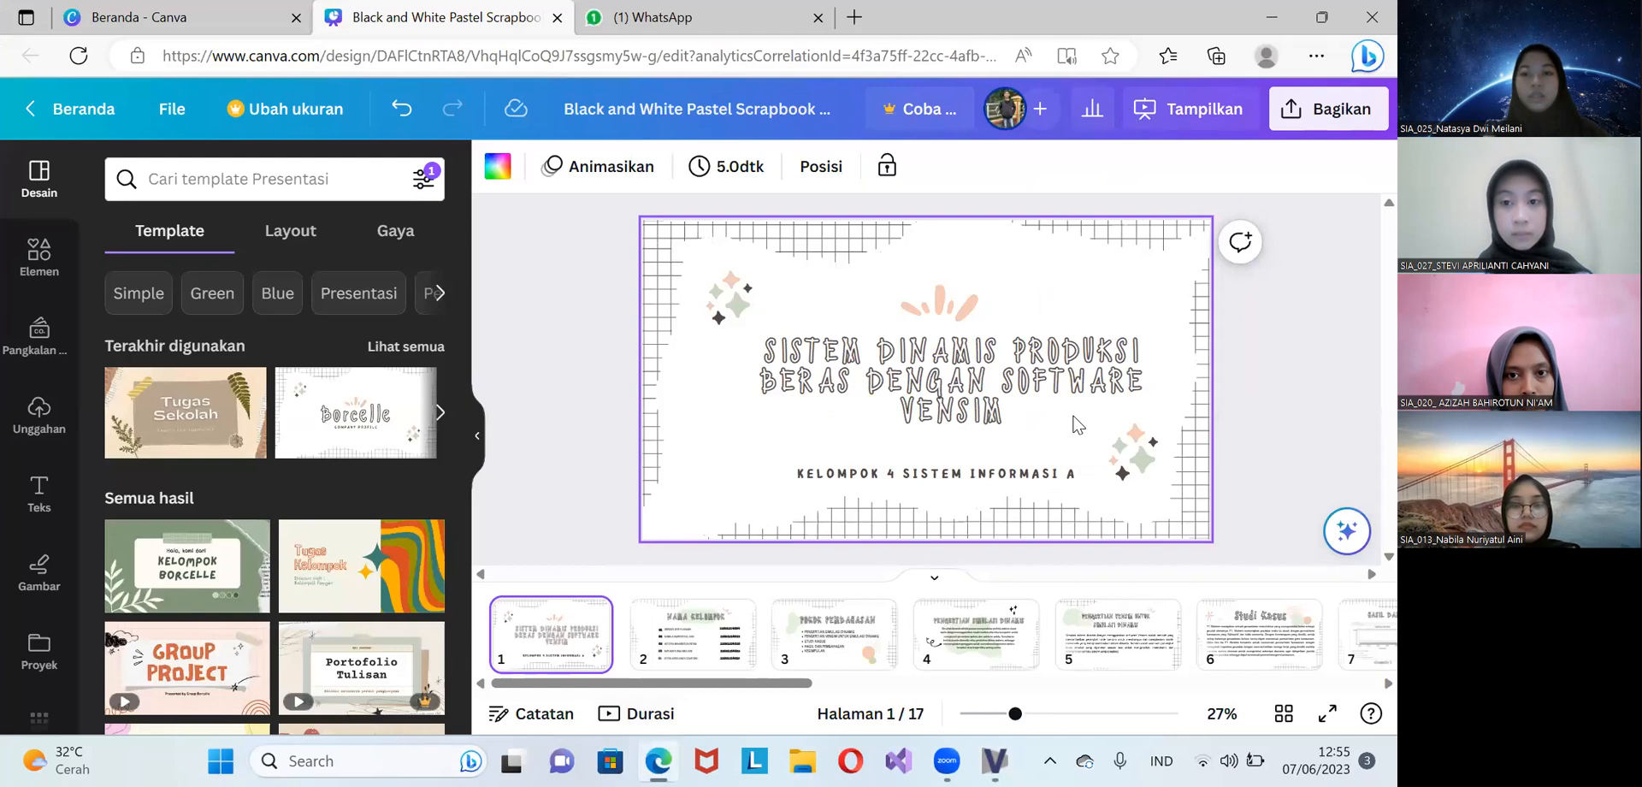
left_click(1066, 633)
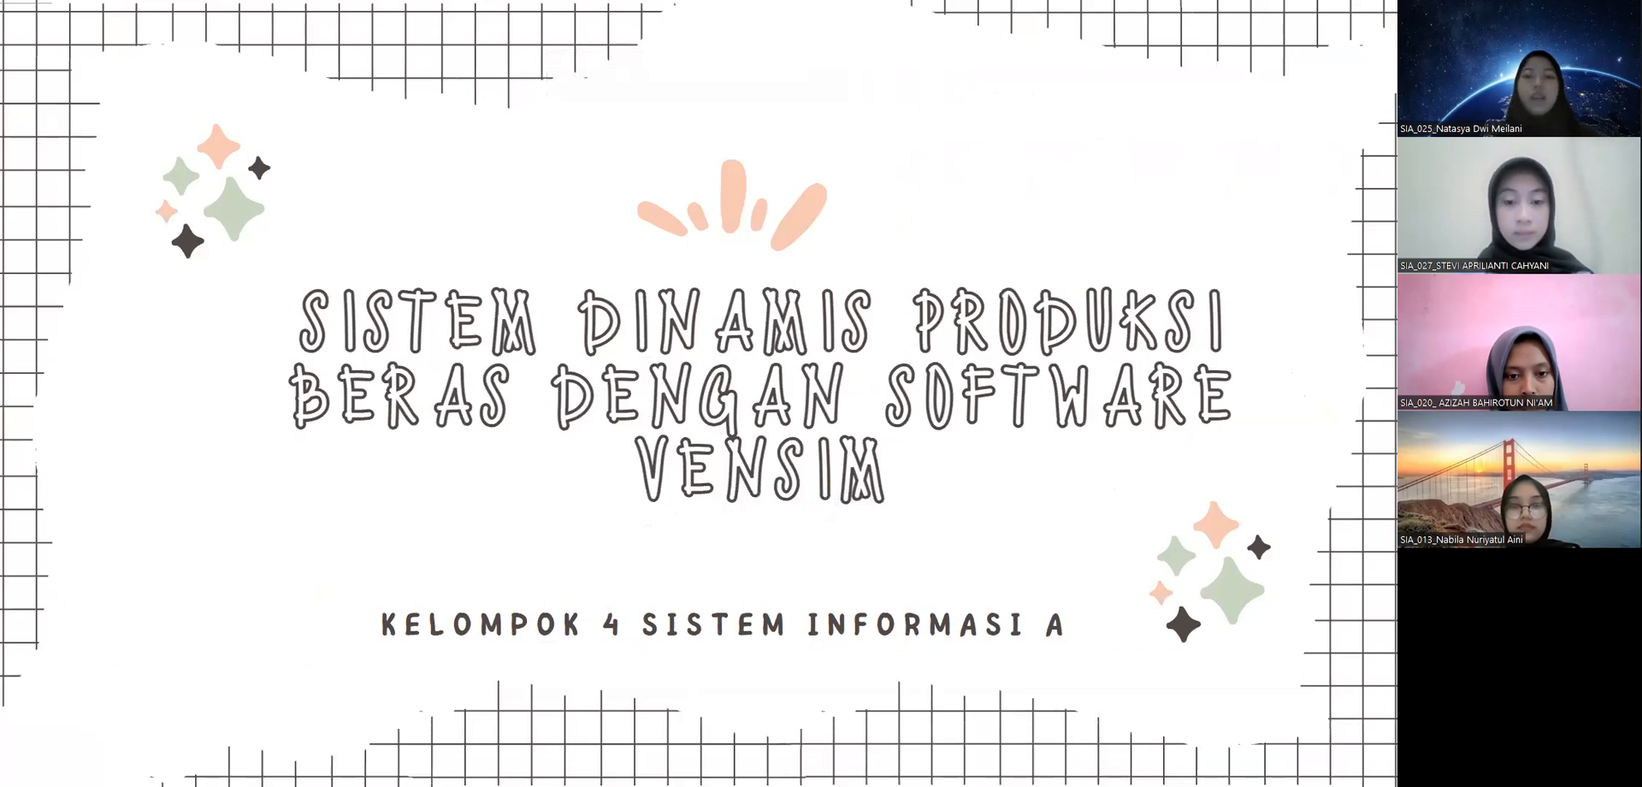
Advance the presentation to the group members slide and mute the system audio
left_click(711, 484)
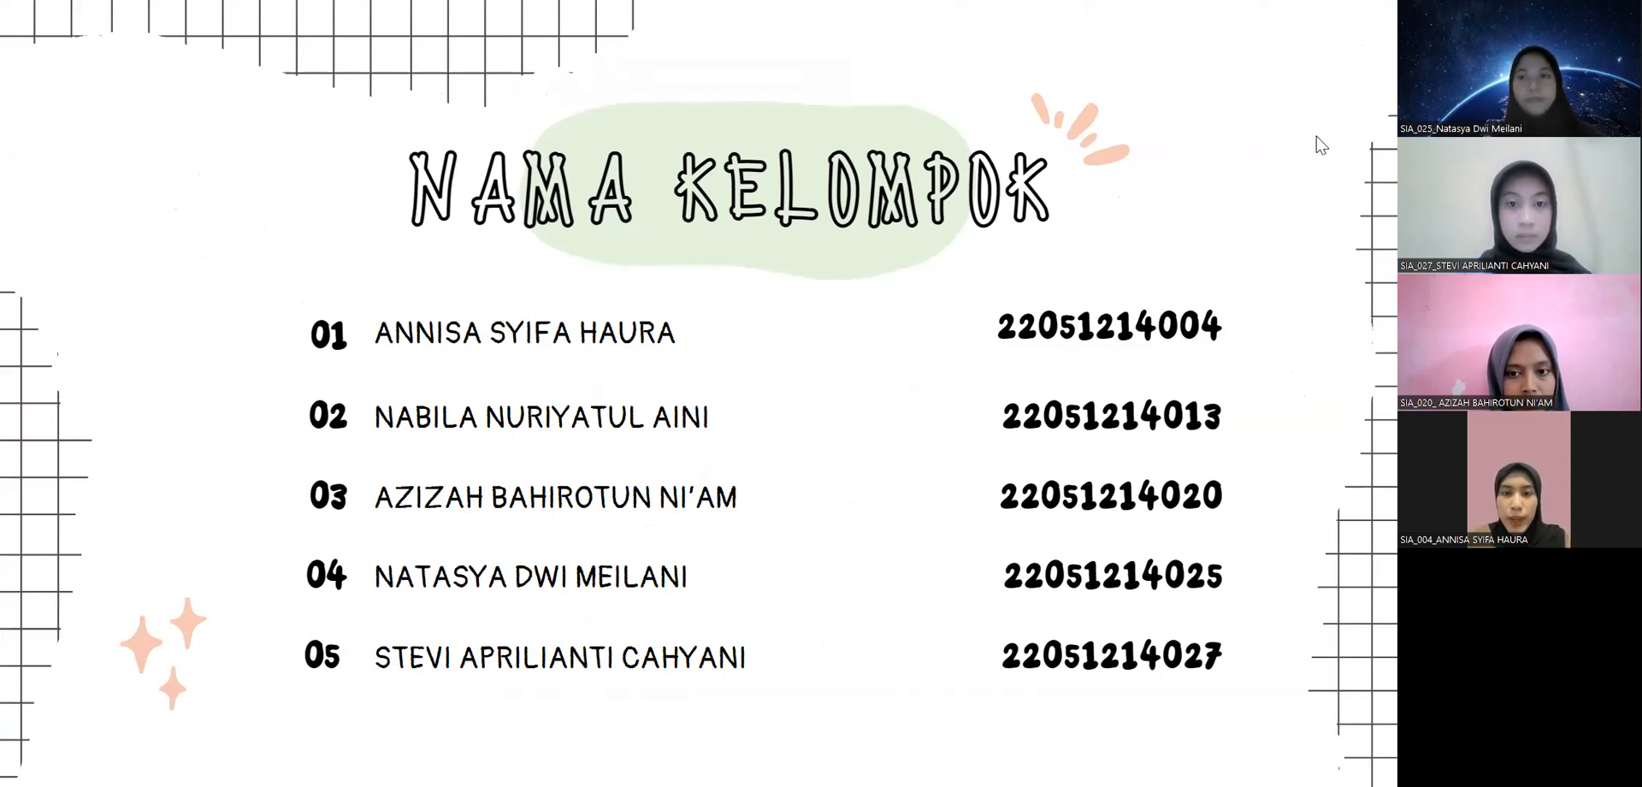
key("XF86AudioMute")
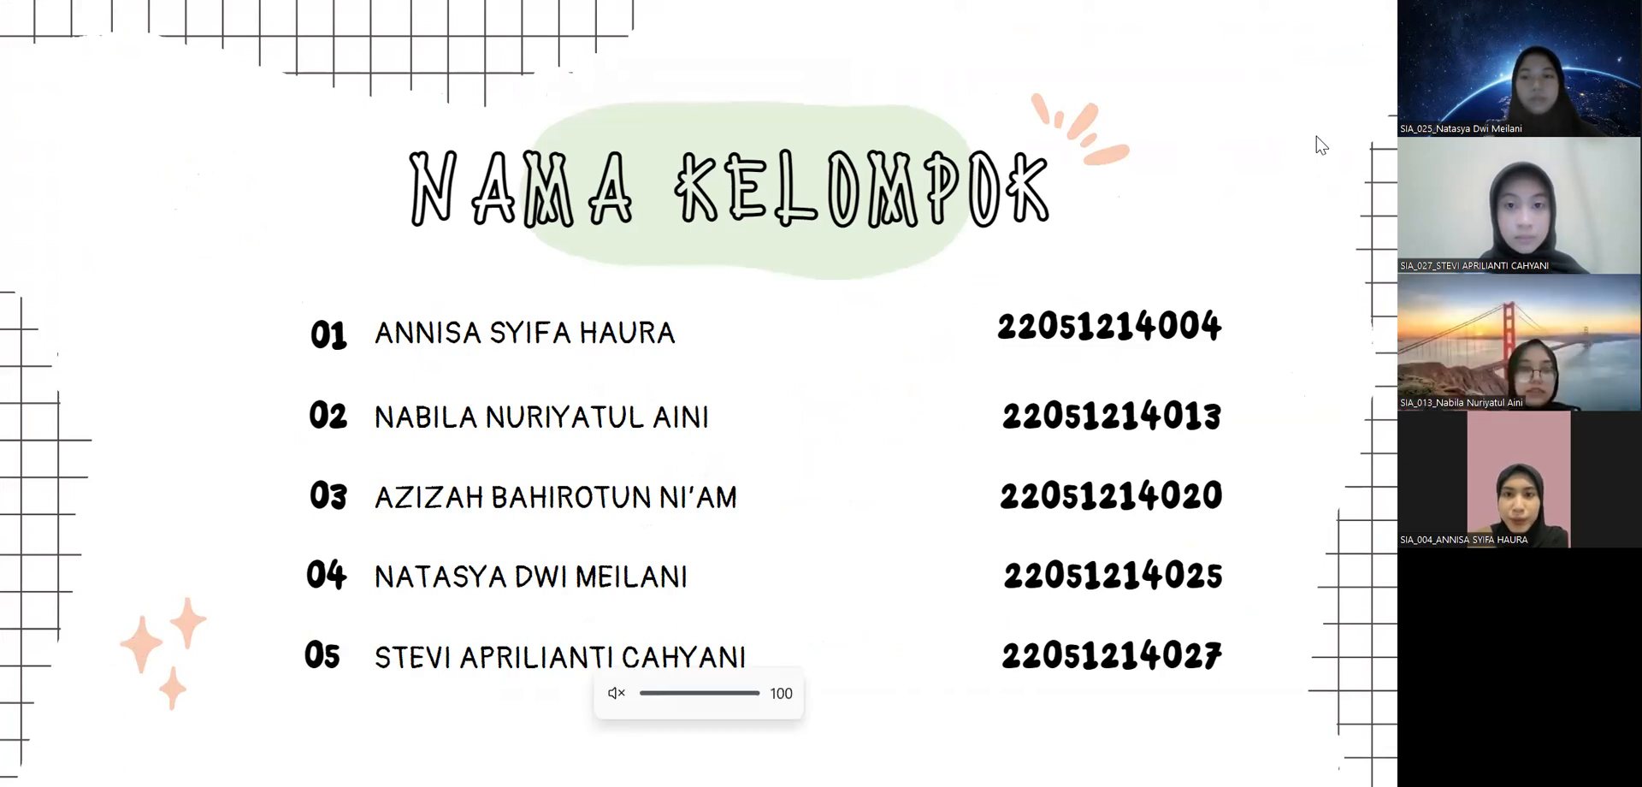